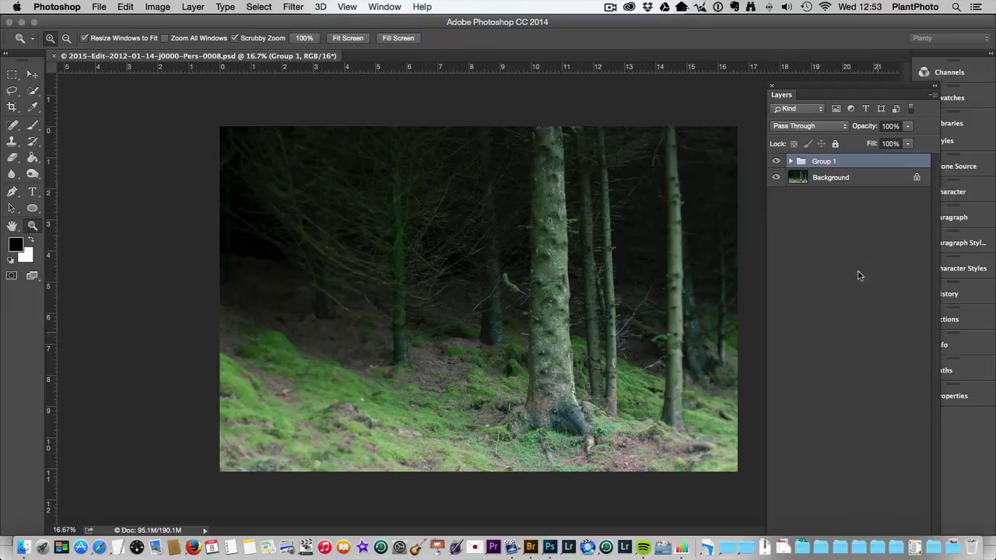
Dock the Layers panel and add Layer 1 above Group 1 with Soft Light blending.
left_click_drag(806, 100, 809, 58)
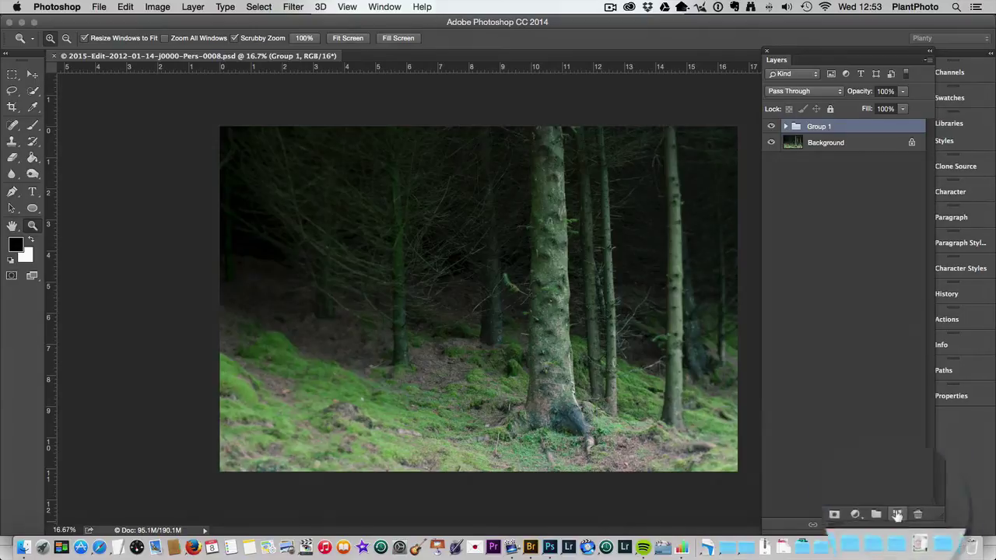
left_click(896, 524)
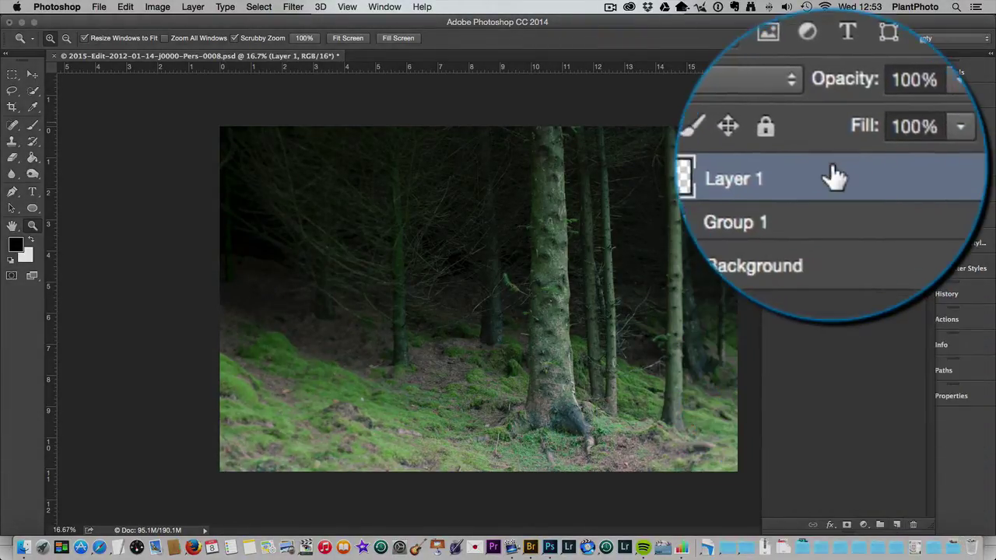
left_click(804, 95)
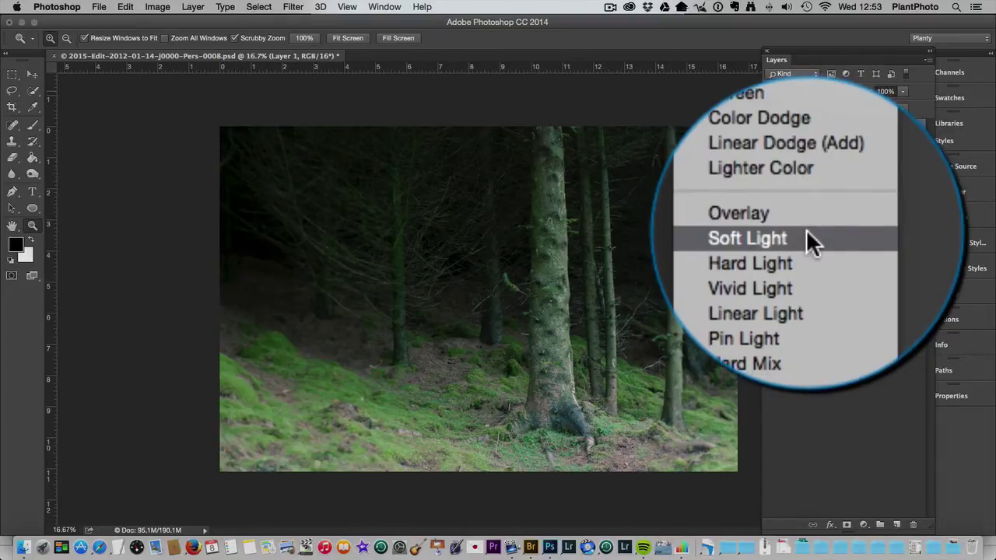
left_click(785, 232)
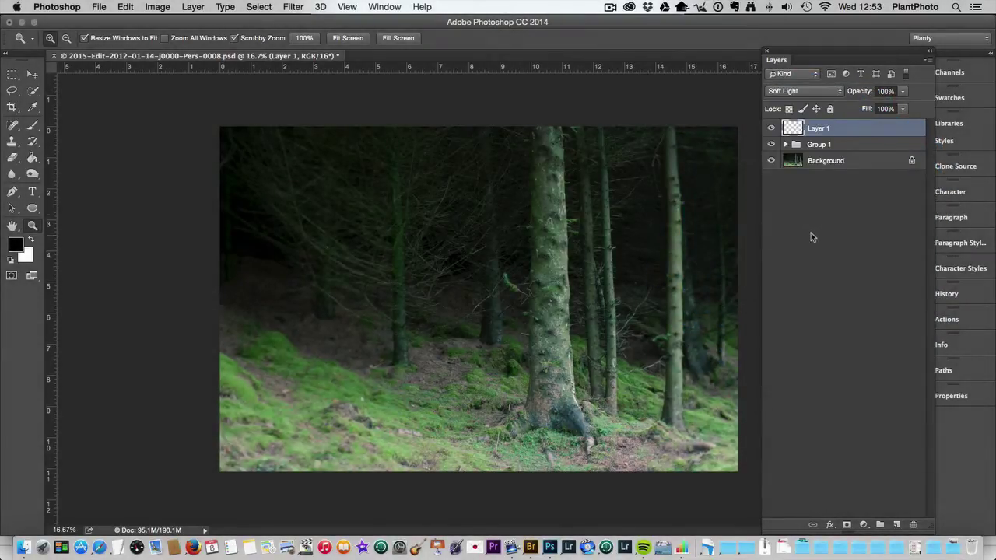
left_click(31, 125)
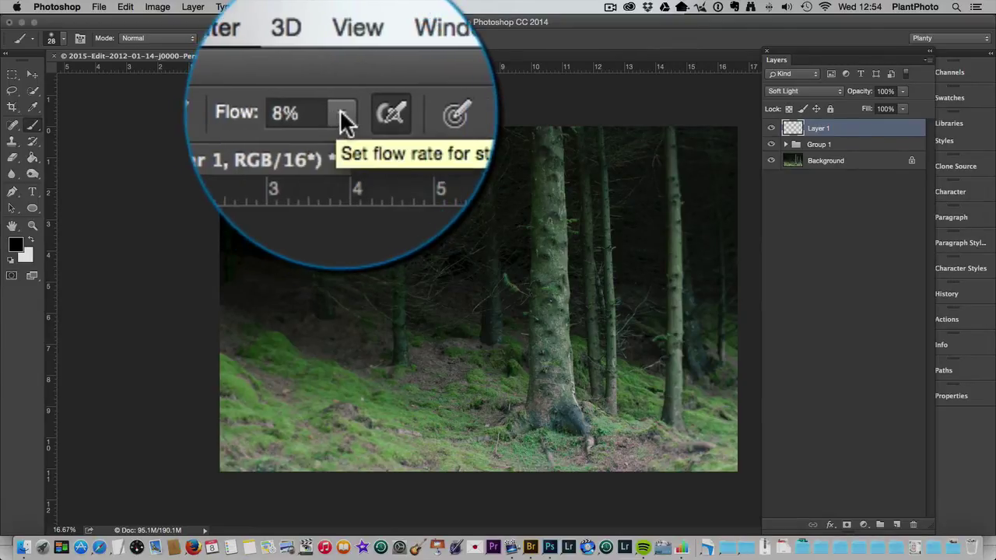
Keep the brush flow at 8% and zoom in to 25% on the central tree trunk.
left_click(342, 117)
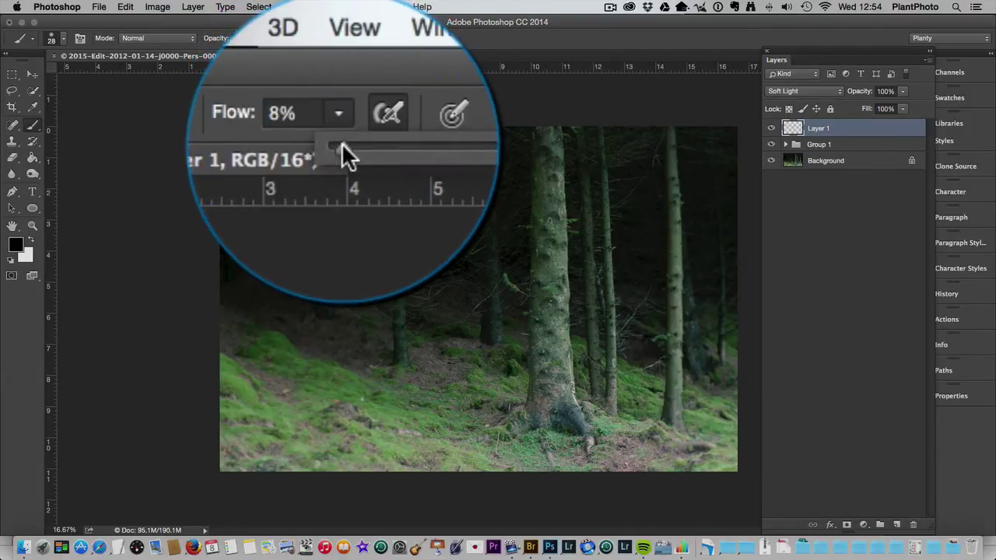
left_click_drag(343, 151, 341, 148)
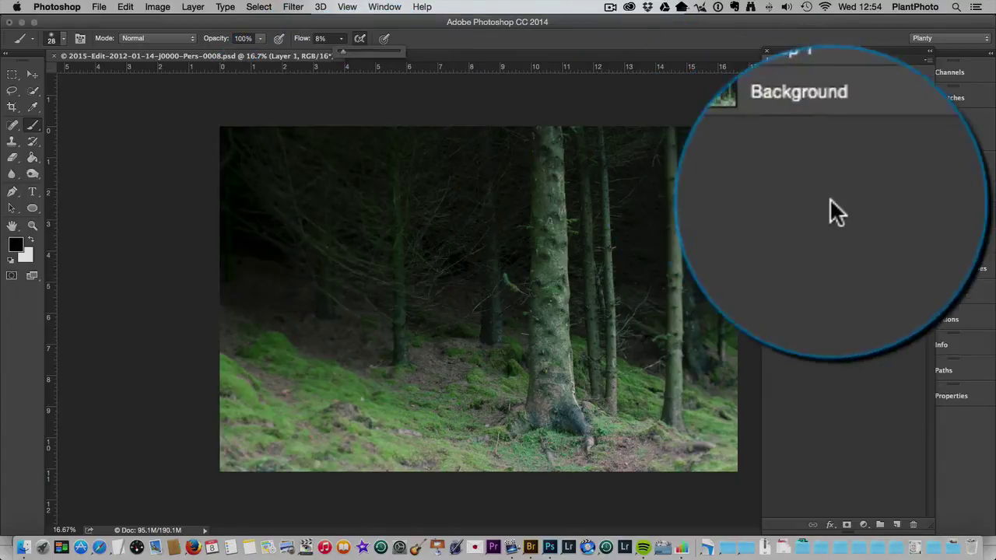
key("Return")
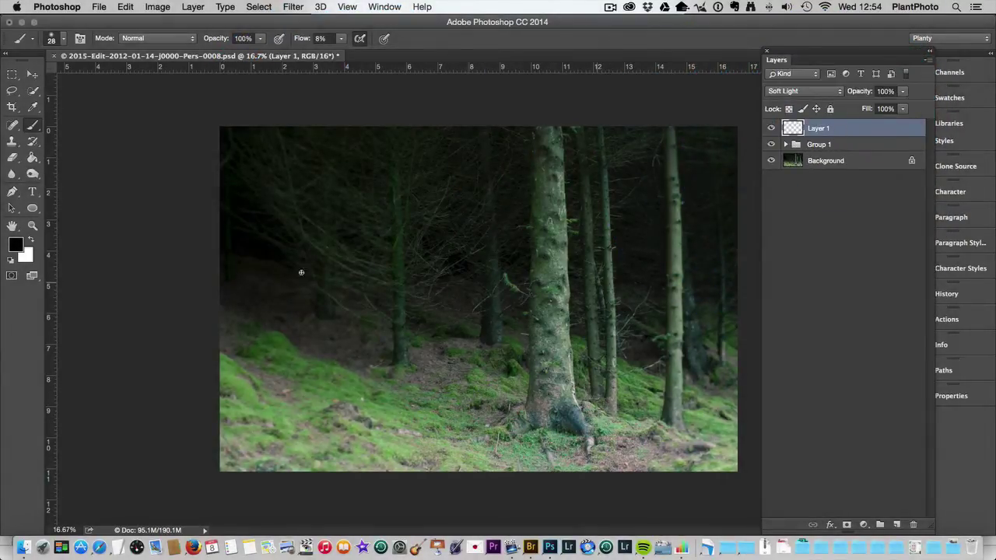
left_click(33, 225)
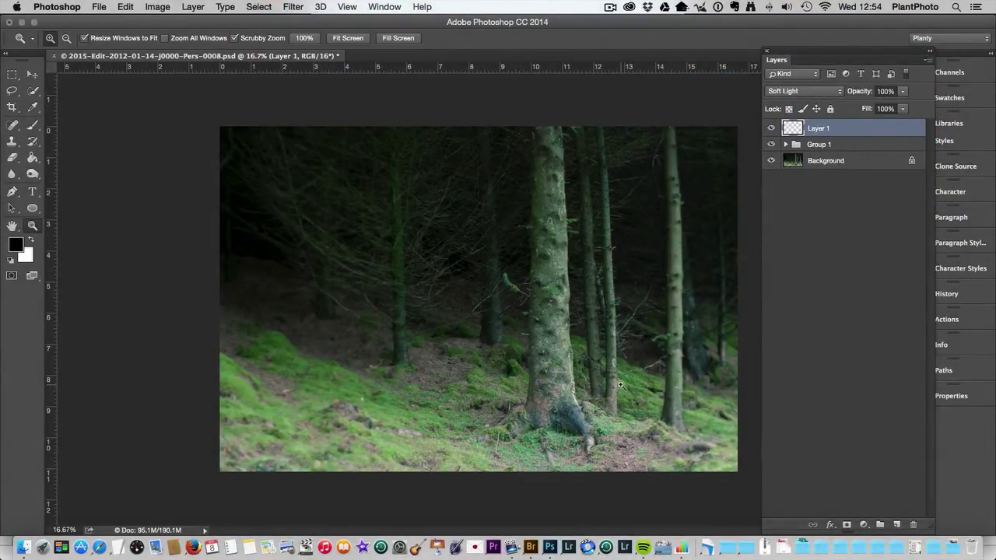
left_click(620, 384)
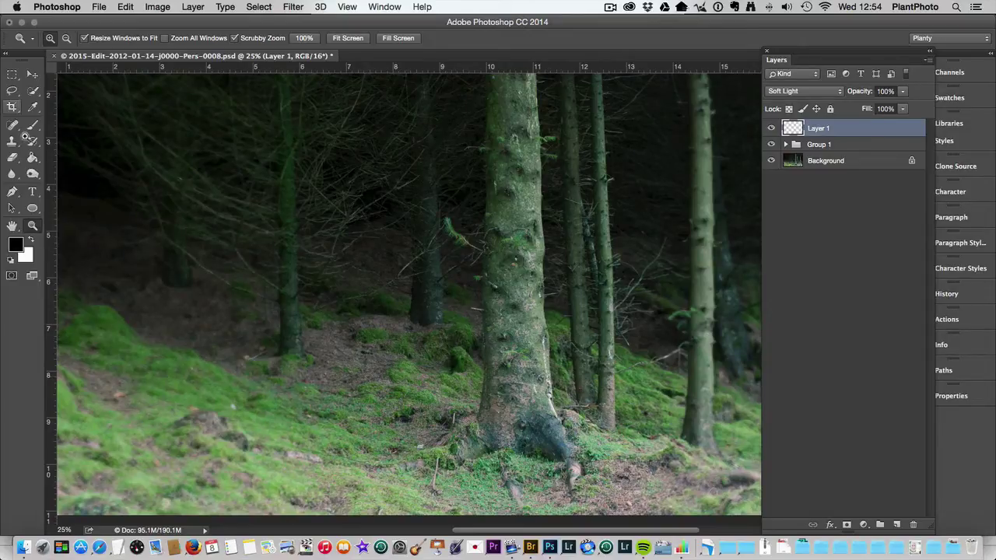
Paint black with a 28 px soft brush over the trunk's roots, lower base and bark knot.
left_click(31, 122)
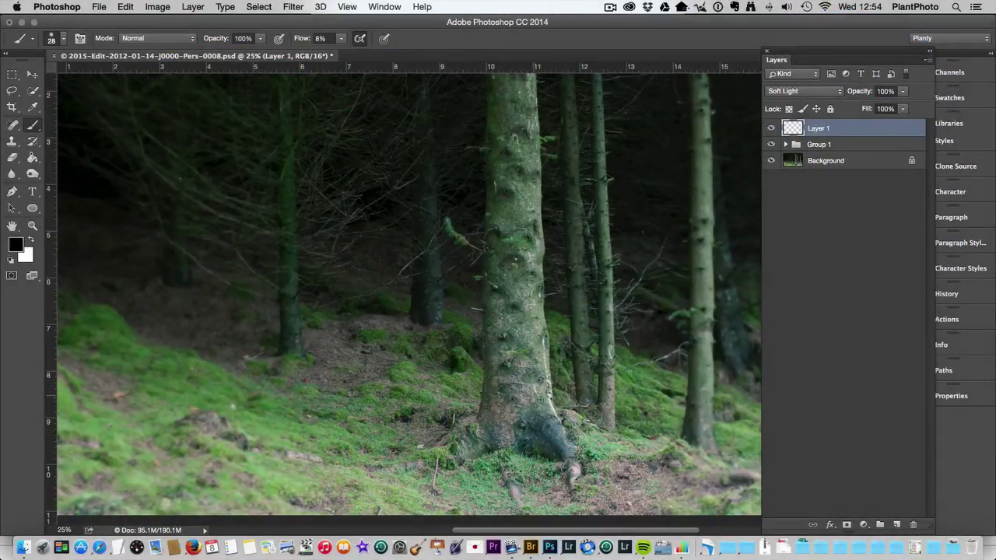
scroll(547, 421, "up", 1)
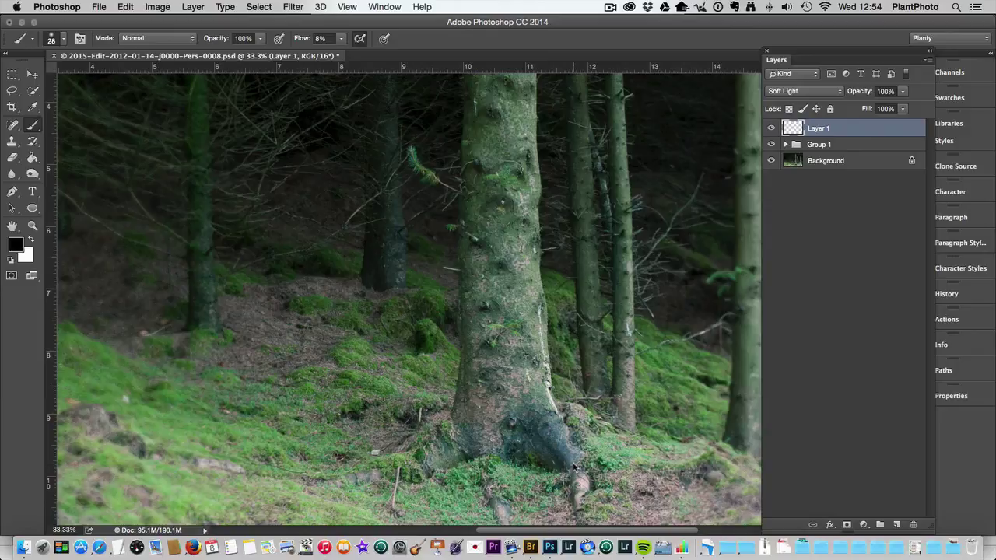
scroll(574, 467, "up", 3)
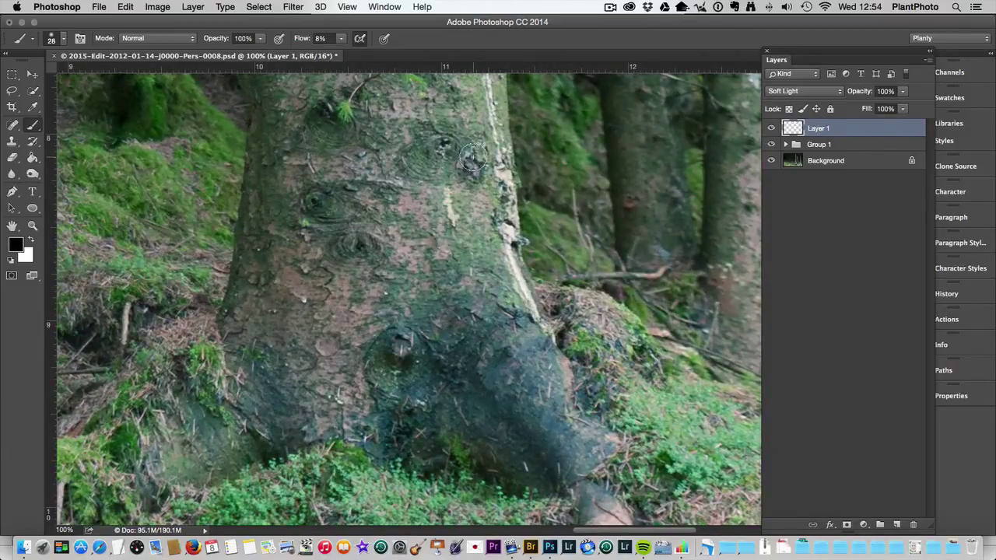
right_click(403, 440)
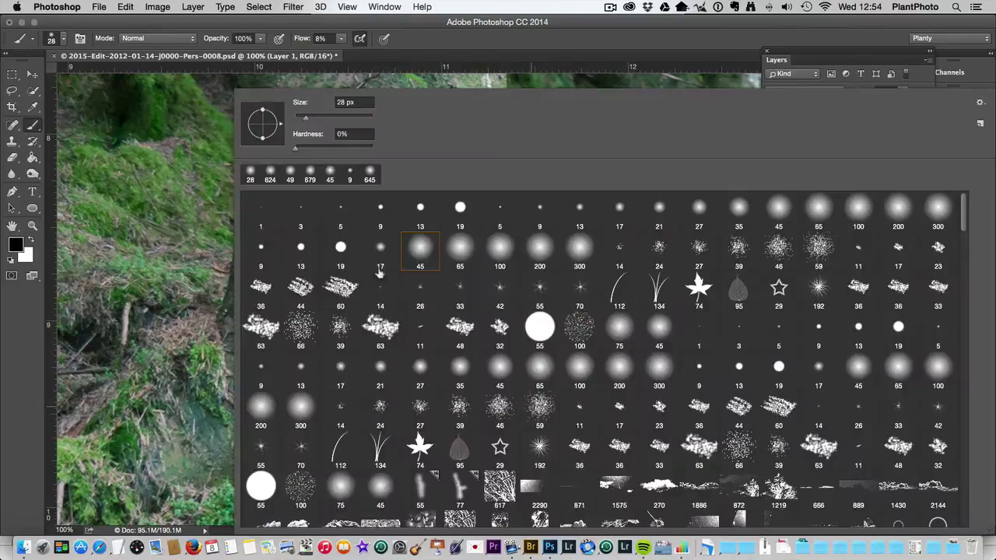
left_click(558, 54)
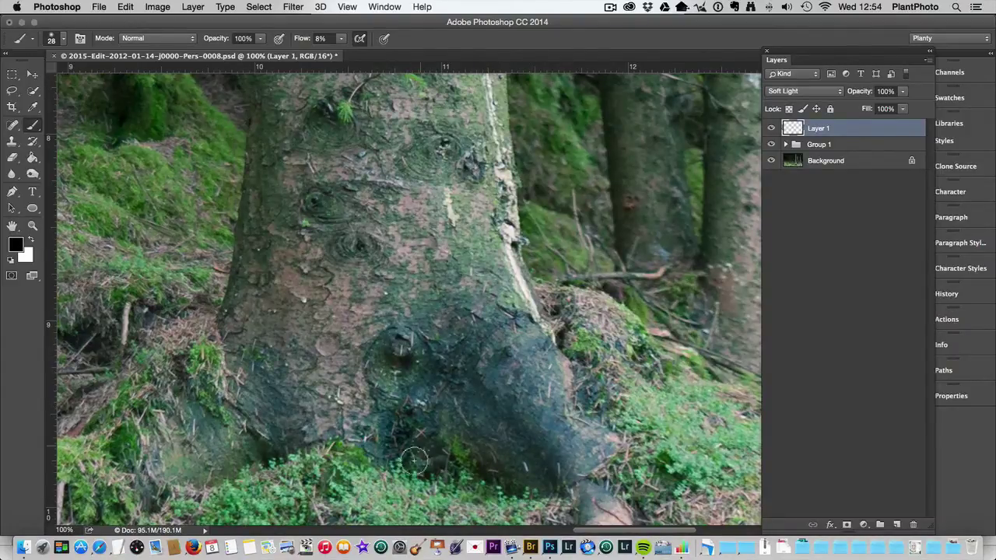
mouse_move(413, 461)
left_mouse_down()
mouse_move(524, 485)
mouse_move(566, 477)
mouse_move(588, 459)
mouse_move(558, 461)
mouse_move(562, 433)
mouse_move(528, 430)
mouse_move(533, 390)
mouse_move(491, 398)
mouse_move(559, 474)
mouse_move(488, 395)
mouse_move(479, 368)
mouse_move(554, 472)
mouse_move(496, 407)
mouse_move(483, 358)
left_mouse_up()
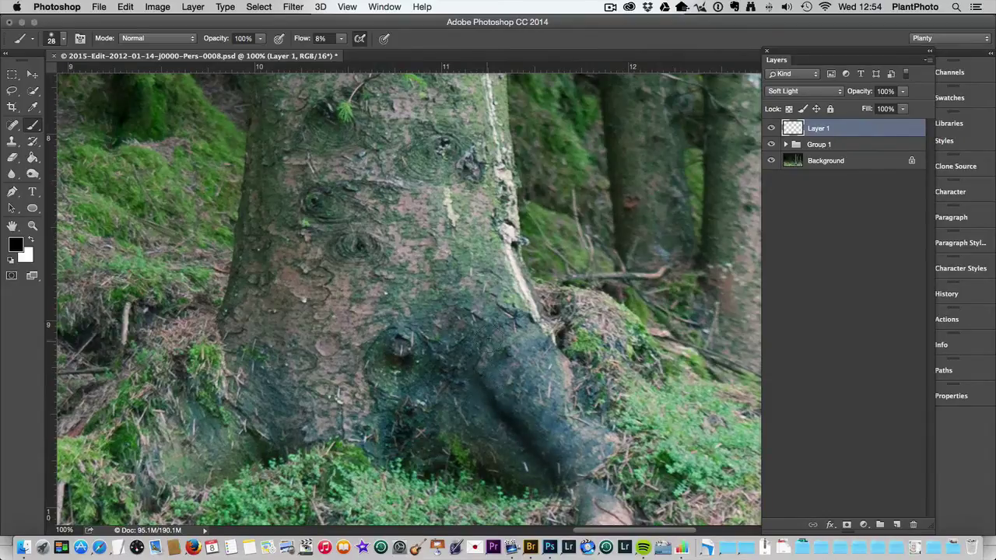
left_click_drag(441, 470, 375, 440)
mouse_move(262, 412)
left_mouse_down()
mouse_move(259, 444)
mouse_move(220, 383)
left_mouse_up()
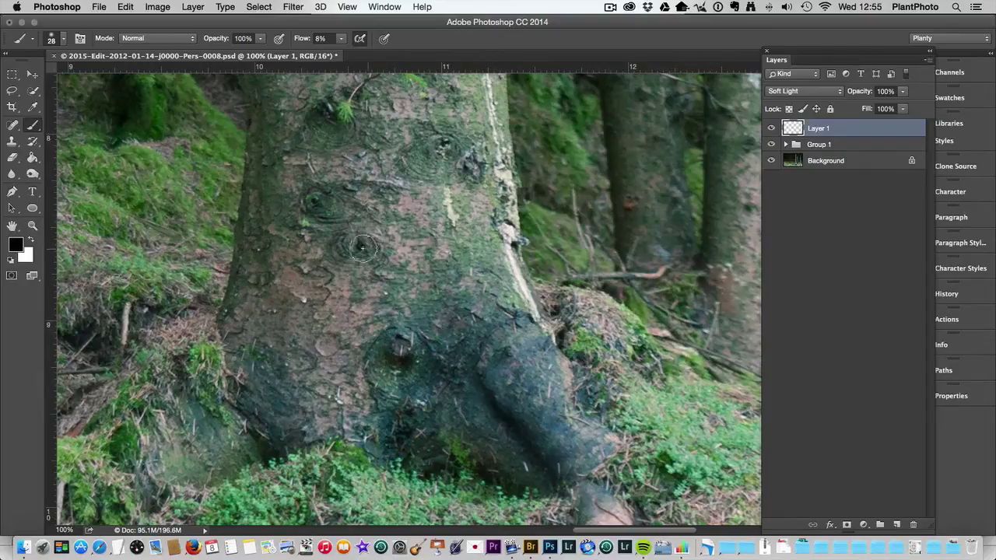
mouse_move(361, 247)
left_mouse_down()
mouse_move(364, 261)
mouse_move(430, 263)
mouse_move(449, 294)
mouse_move(415, 218)
left_mouse_up()
key("super+space")
key("super+space")
left_click_drag(561, 315, 615, 350)
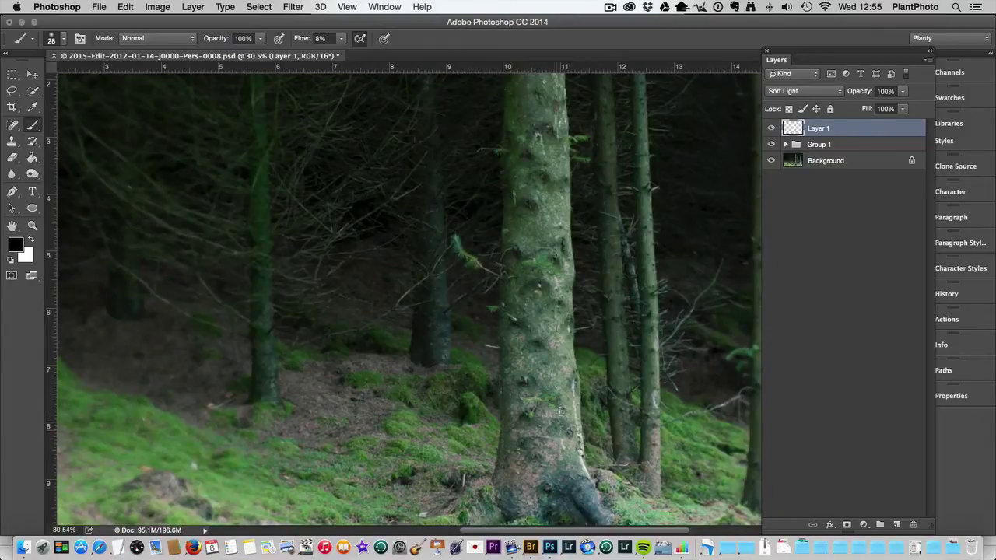
Lower the brush flow to 5% and enlarge the brush to about 179 px.
left_click(341, 39)
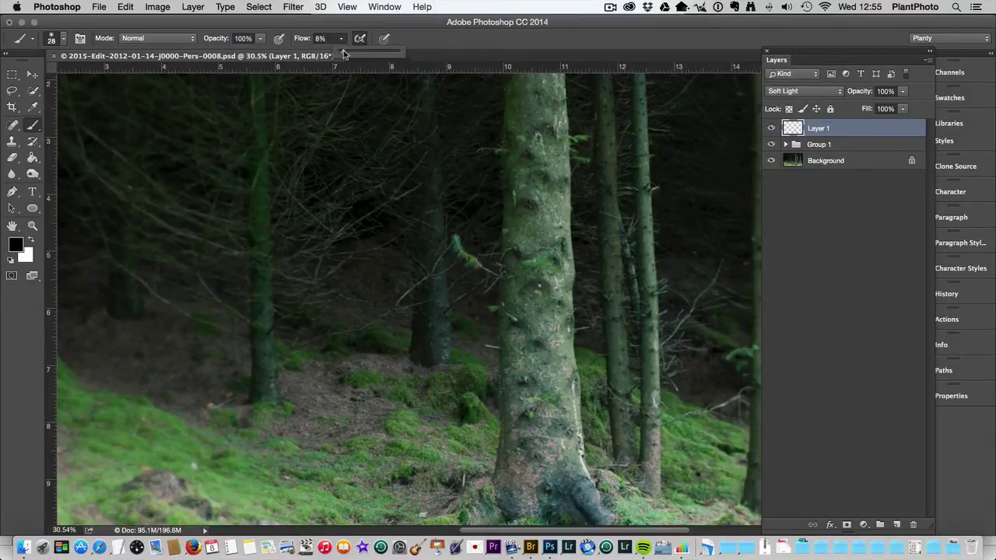
left_click(518, 252)
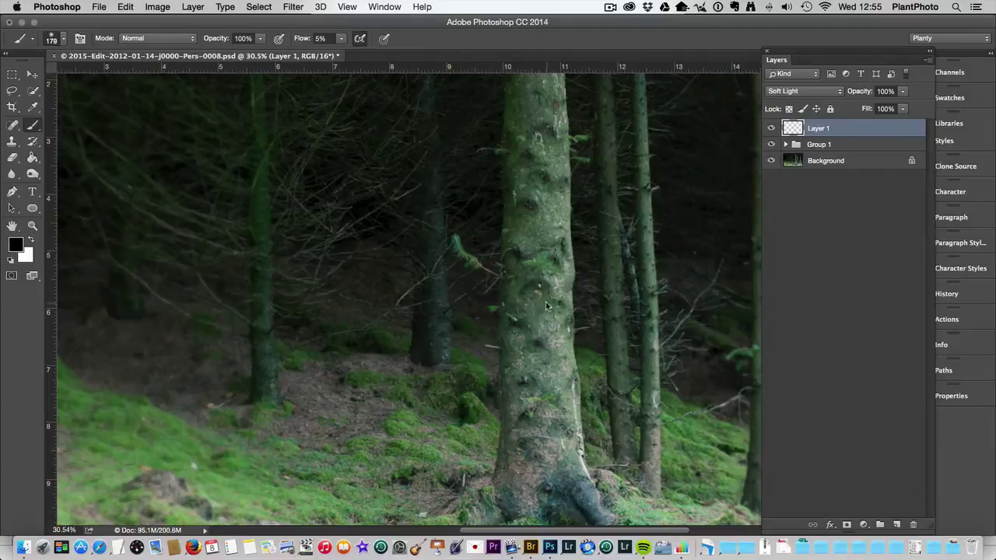
left_click_drag(544, 304, 591, 302)
Paint black down the trunk's left edge and over the ground around its base.
mouse_move(530, 291)
left_mouse_down()
mouse_move(529, 327)
mouse_move(526, 367)
left_mouse_up()
mouse_move(495, 326)
left_mouse_down()
mouse_move(502, 241)
mouse_move(494, 311)
left_mouse_up()
left_click_drag(502, 249, 504, 218)
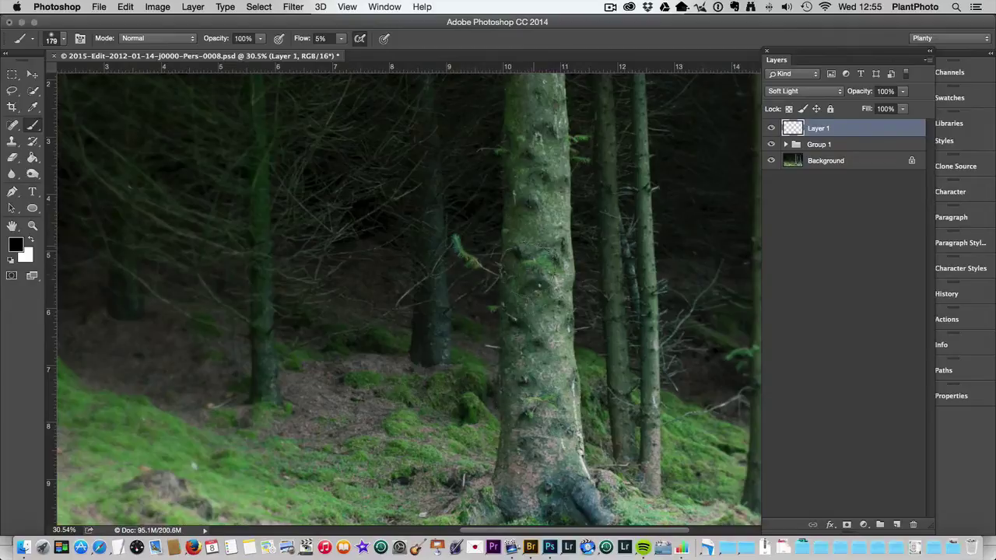
left_click_drag(515, 326, 484, 360)
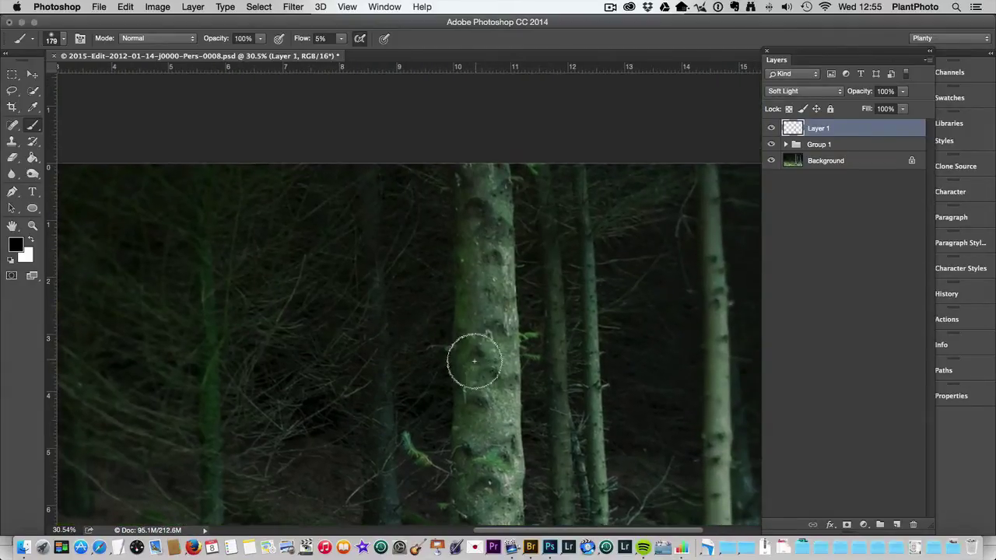
mouse_move(452, 199)
left_mouse_down()
mouse_move(473, 355)
mouse_move(471, 183)
mouse_move(476, 210)
mouse_move(492, 227)
mouse_move(471, 179)
mouse_move(471, 209)
mouse_move(506, 229)
left_mouse_up()
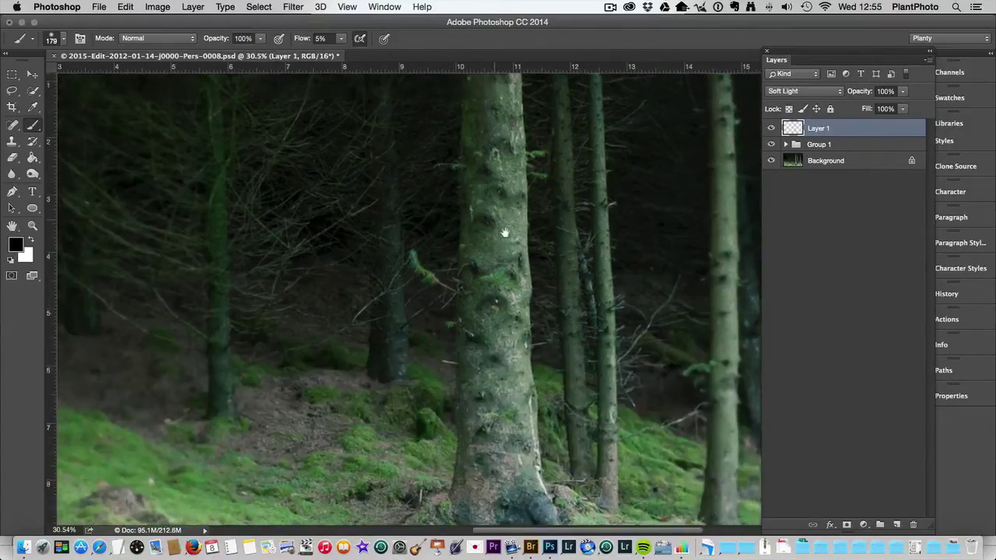
mouse_move(501, 320)
left_mouse_down()
mouse_move(526, 451)
mouse_move(512, 447)
mouse_move(539, 472)
mouse_move(571, 442)
left_mouse_up()
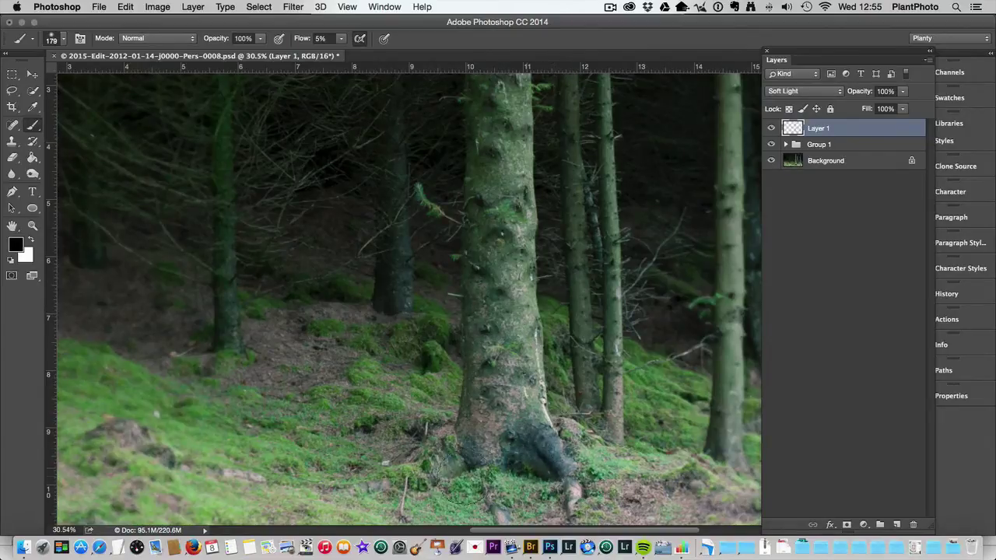
left_click_drag(455, 498, 432, 476)
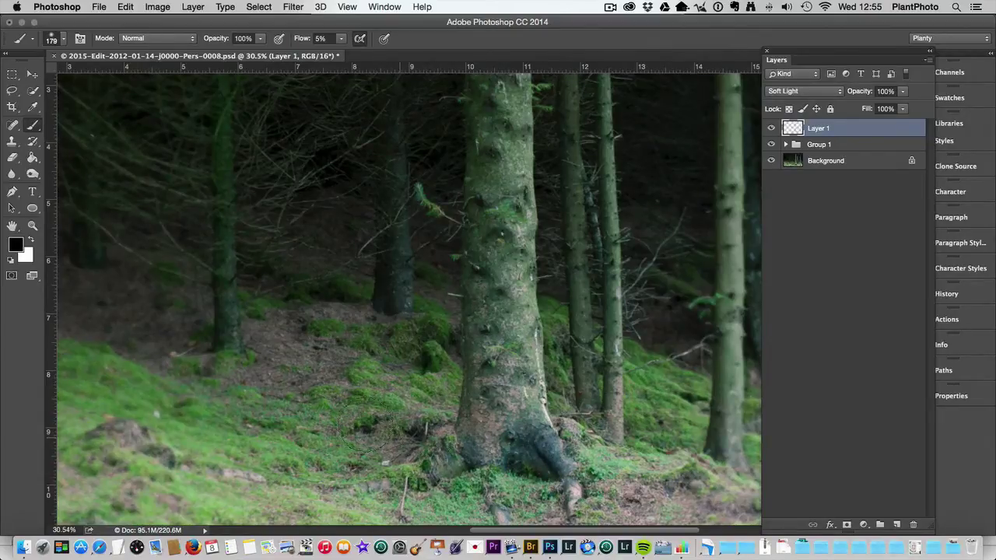
mouse_move(365, 486)
left_mouse_down()
mouse_move(331, 491)
mouse_move(370, 485)
mouse_move(498, 504)
mouse_move(587, 475)
mouse_move(548, 459)
mouse_move(586, 452)
left_mouse_up()
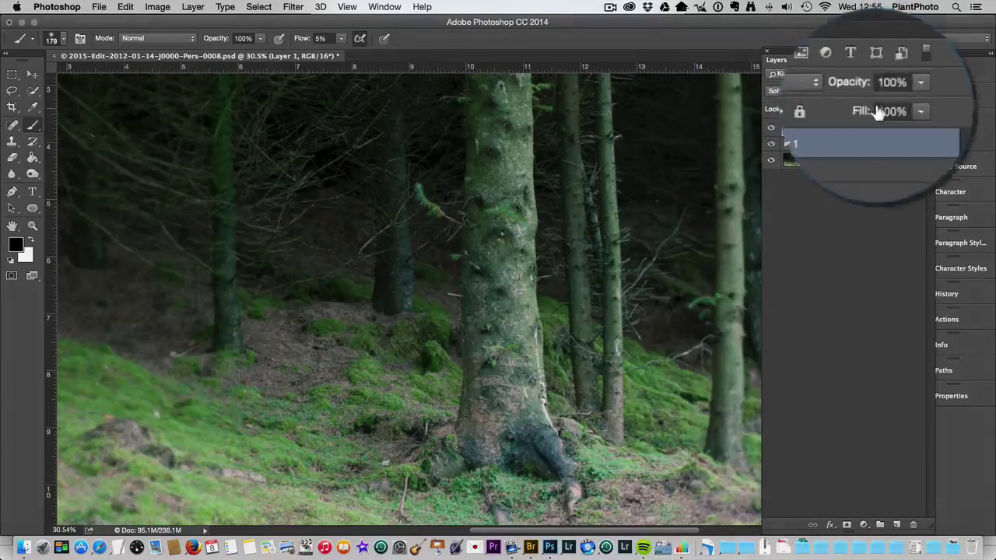
Set Layer 1's opacity to about 78%, add a layer mask, and paint it around the roots.
left_click(829, 163)
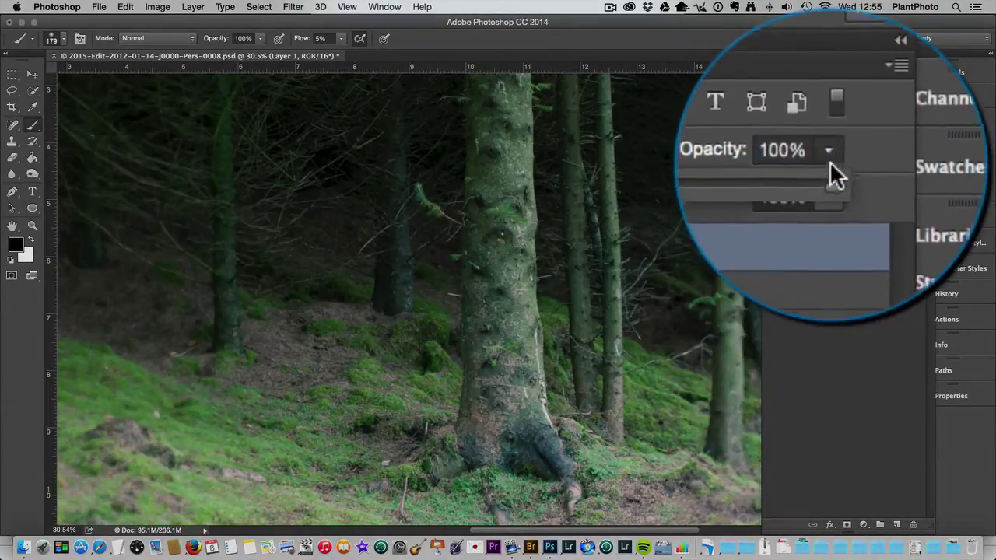
left_click_drag(833, 172, 832, 172)
left_click_drag(892, 108, 898, 109)
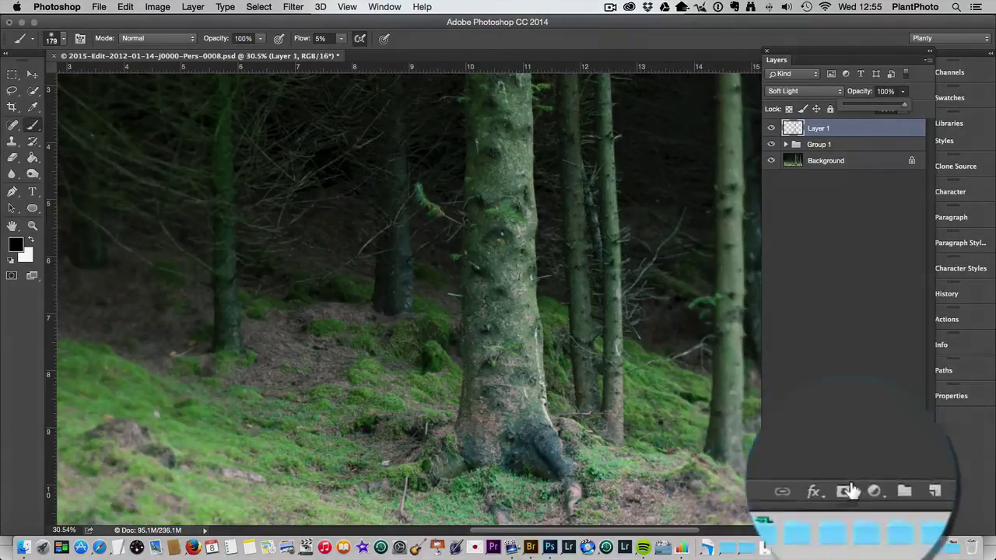
left_click(846, 524)
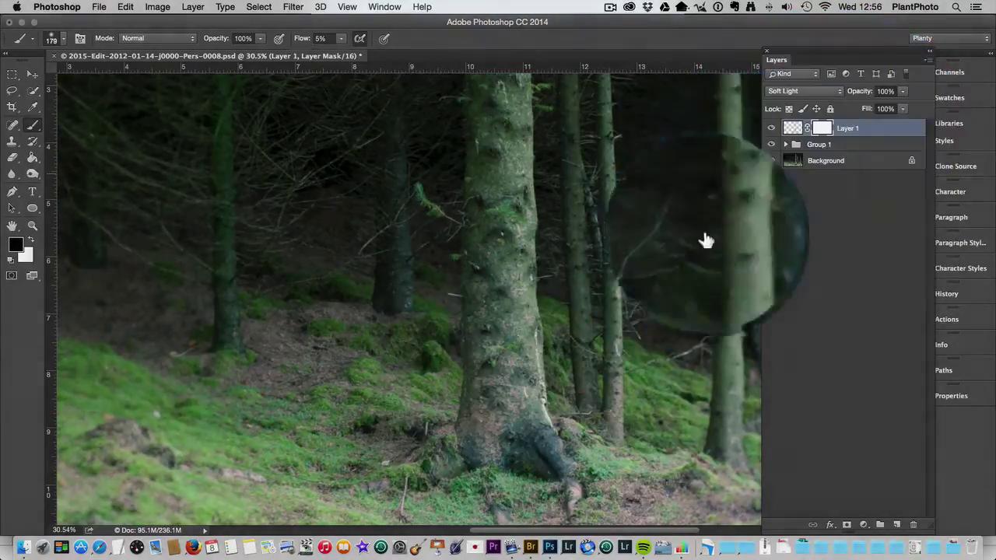
mouse_move(511, 470)
left_mouse_down()
mouse_move(544, 460)
mouse_move(511, 486)
mouse_move(542, 464)
mouse_move(520, 496)
left_mouse_up()
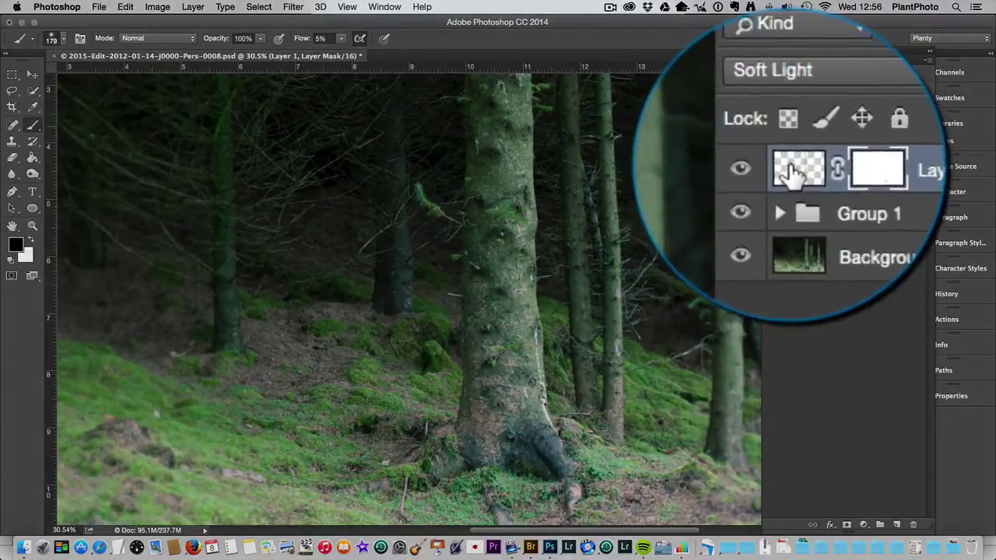
left_click(792, 128)
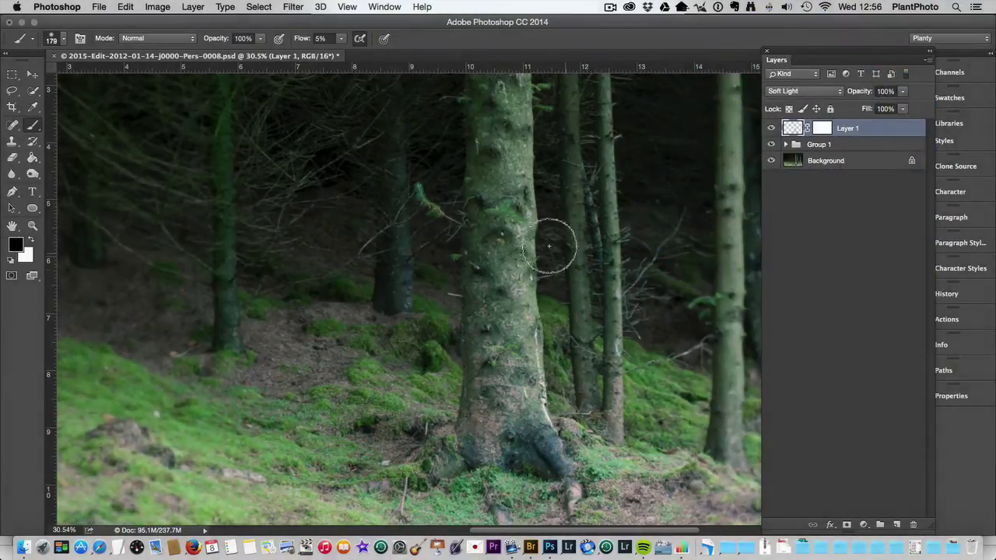
scroll(493, 315, "up", 5)
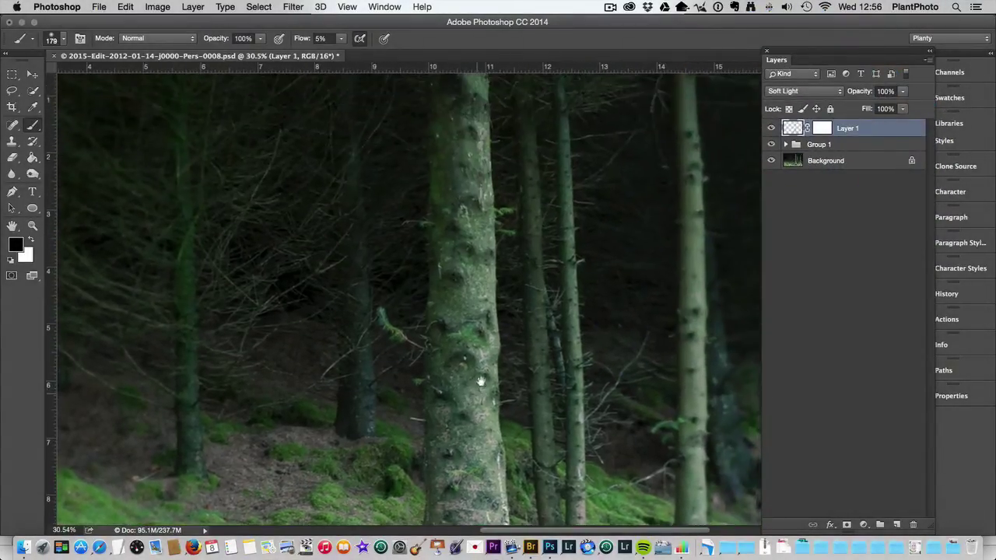
key("super+space")
key("Escape")
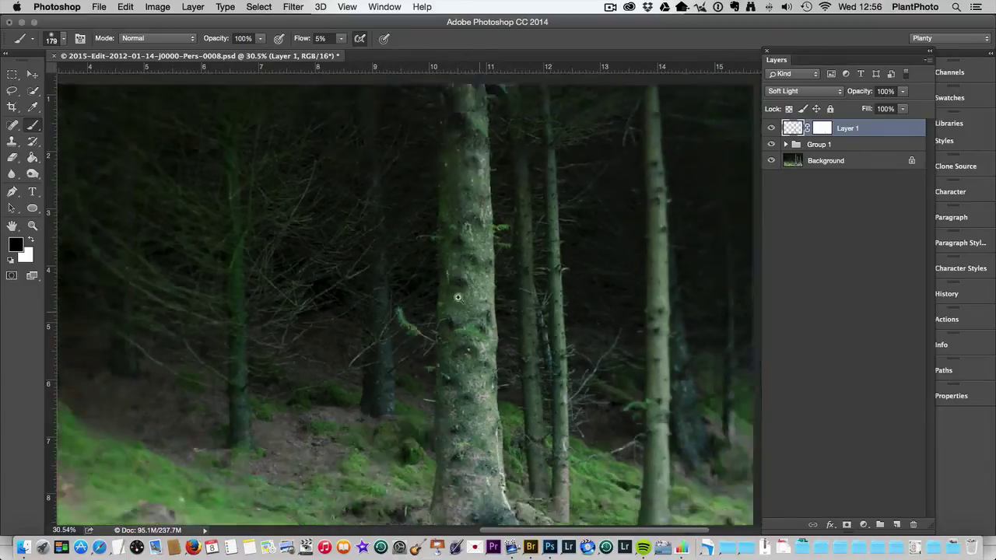
scroll(444, 284, "down", 4)
left_click(771, 128)
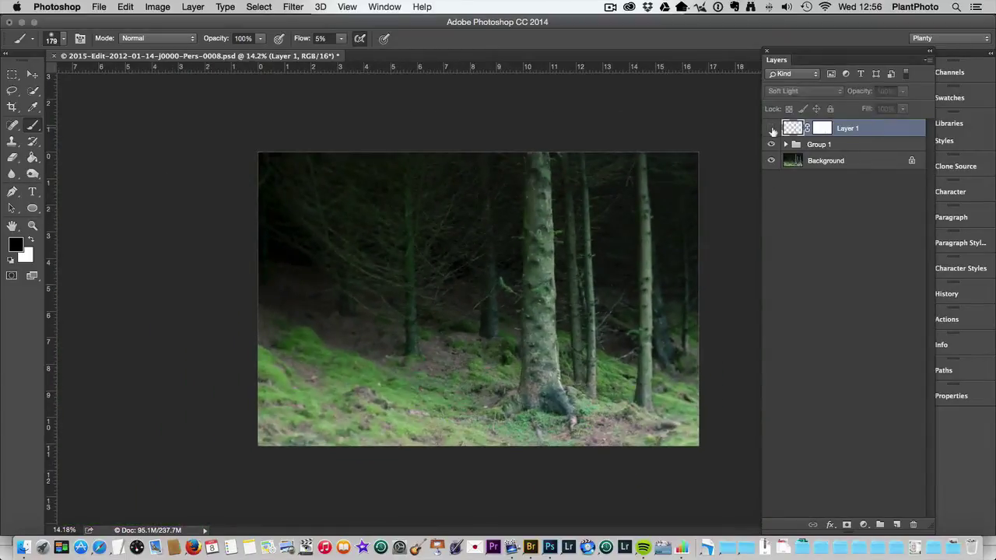
left_click(770, 128)
left_click(771, 128)
left_click(771, 128)
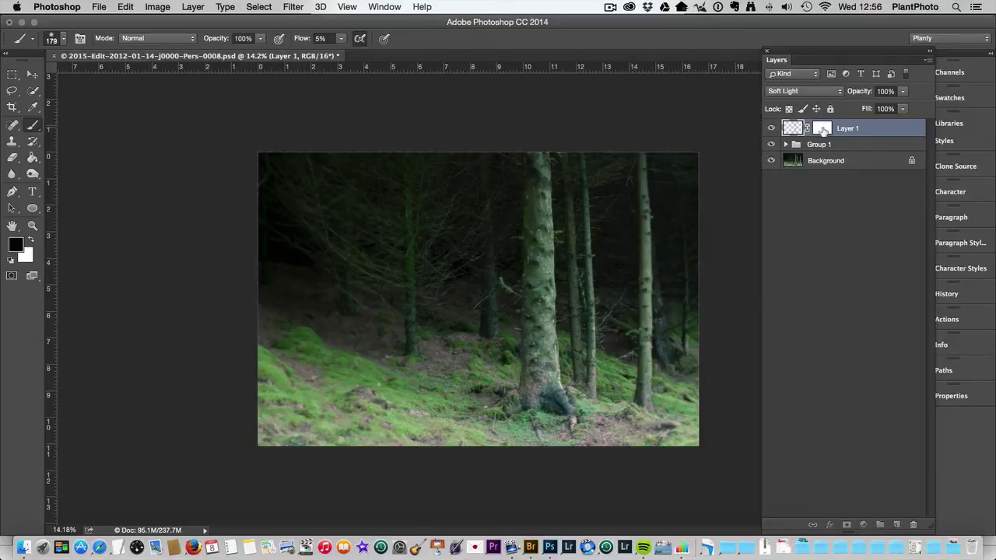
left_click(823, 131)
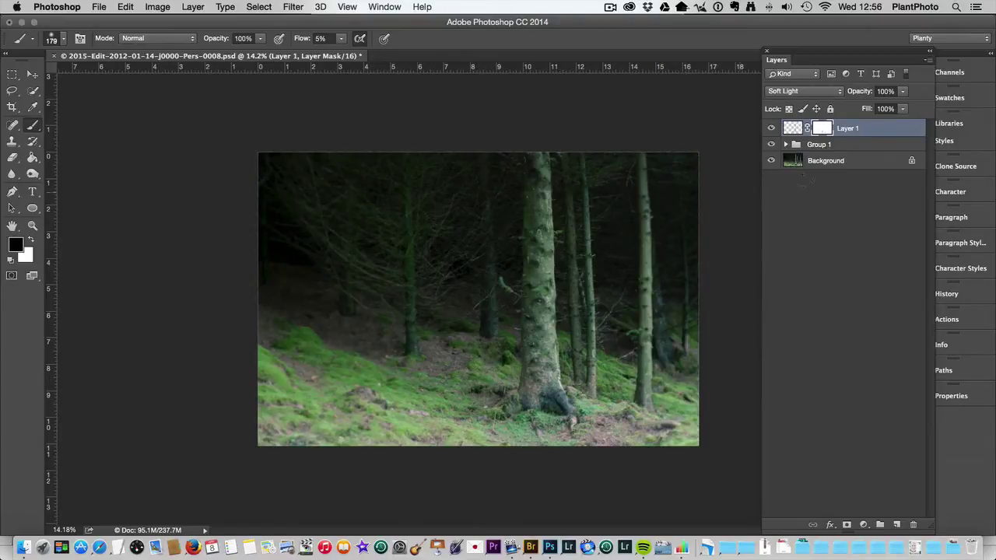
left_click(771, 129)
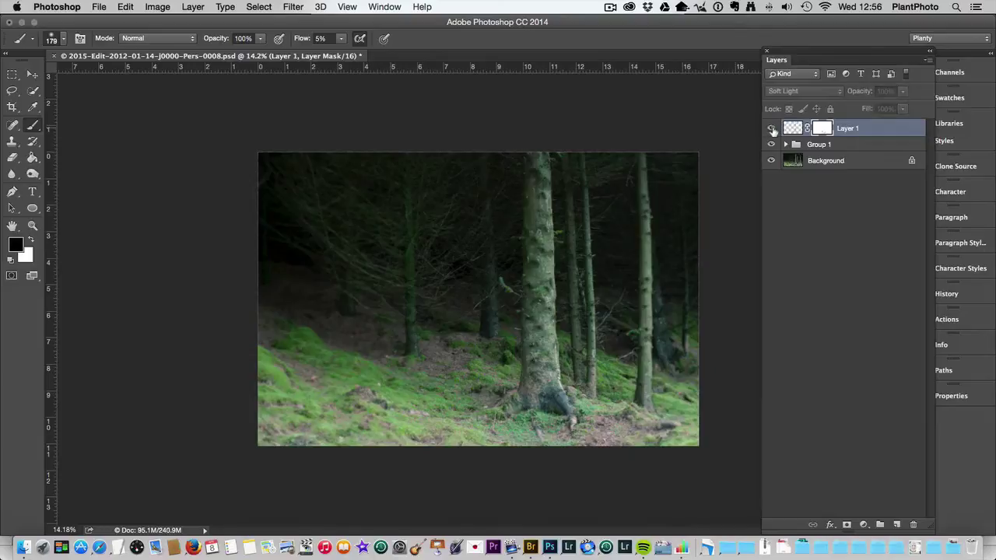
left_click(771, 129)
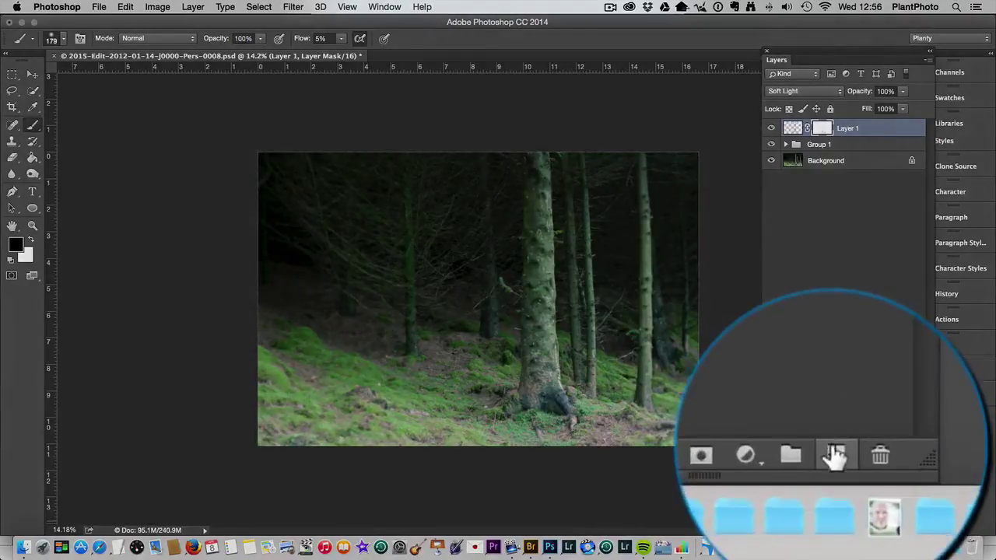
Create Layer 2 above Layer 1 in Soft Light mode and make white the painting colour.
left_click(896, 524)
left_click(792, 161)
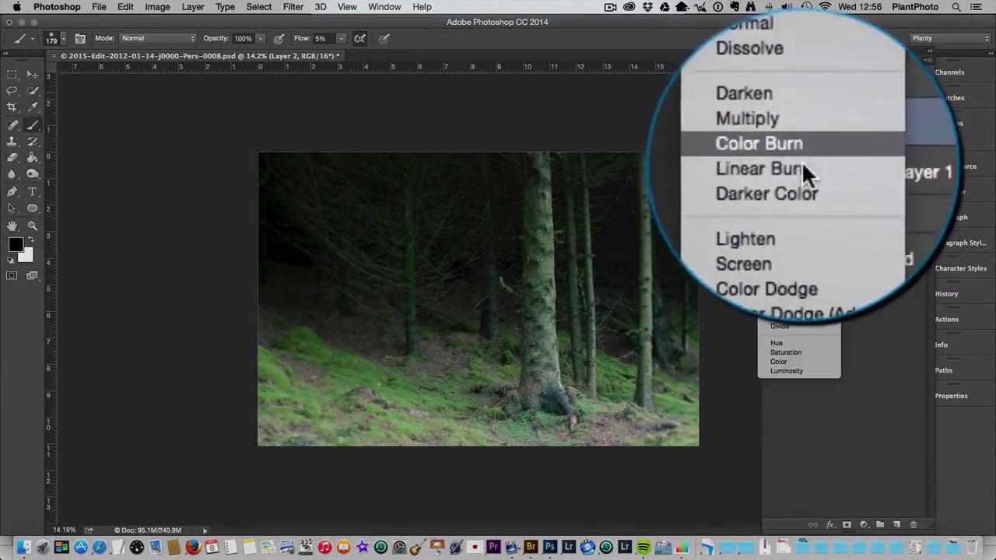
left_click(802, 235)
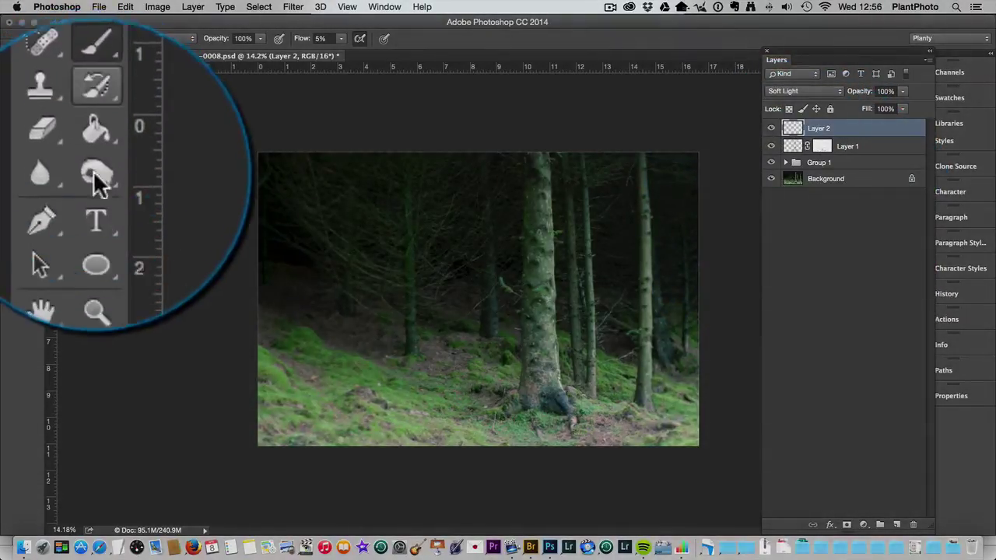
left_click(32, 242)
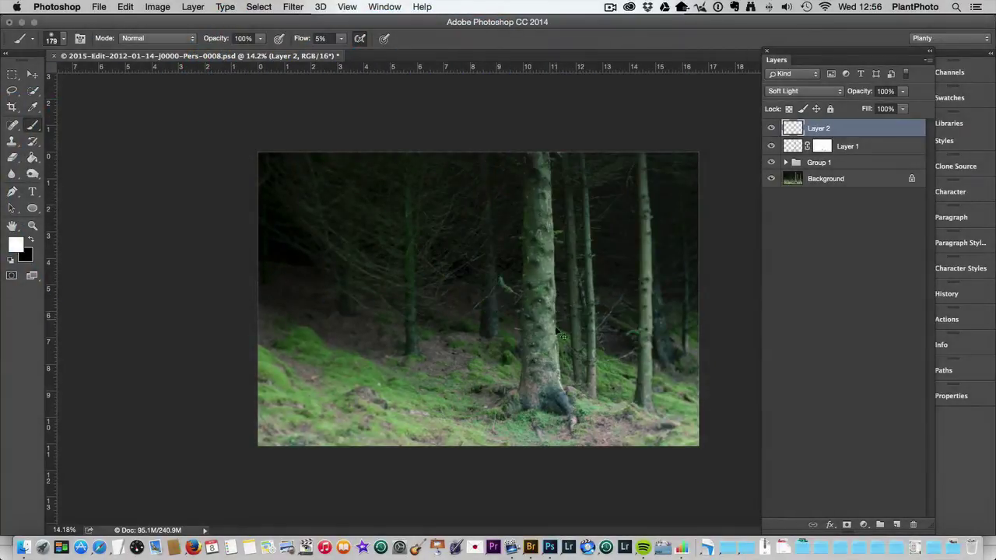
Brush white along the central trunk on Layer 2, then toggle Layer 2 to compare.
key("super+space")
key("Escape")
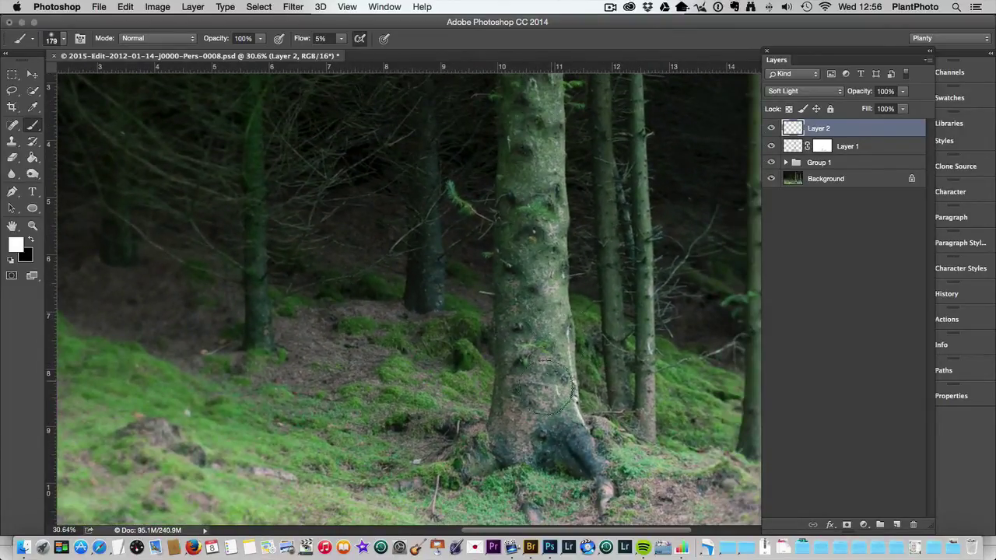
left_click_drag(565, 426, 544, 434)
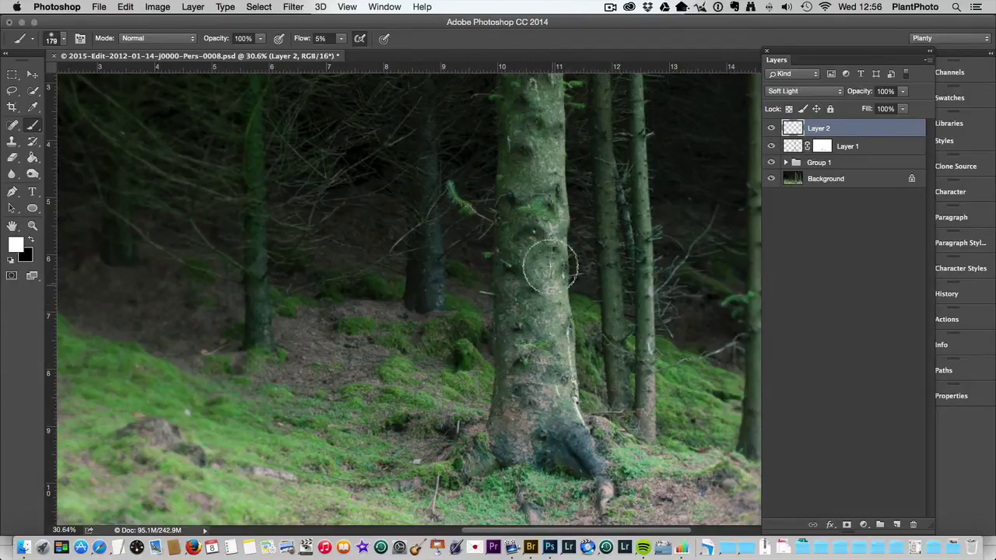
key("super+space")
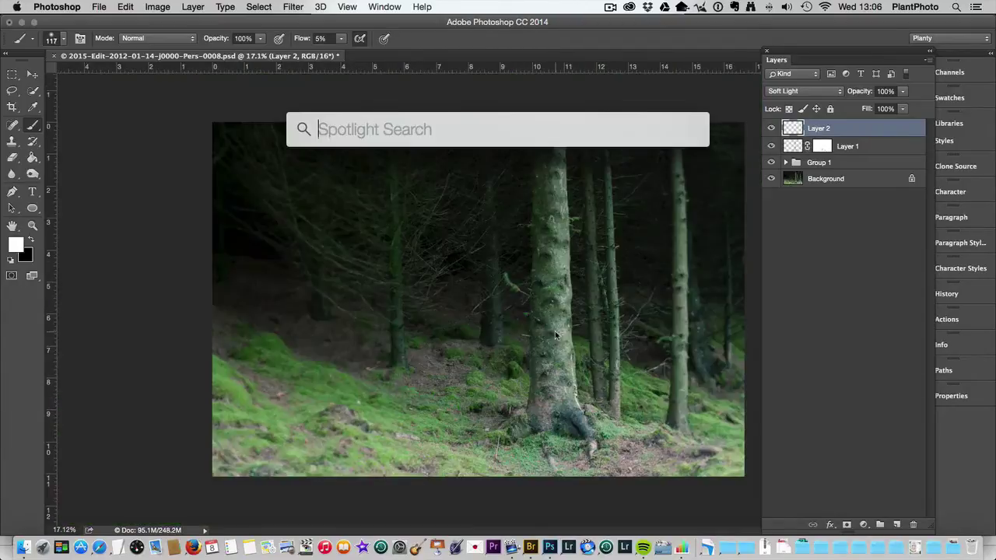
key("Escape")
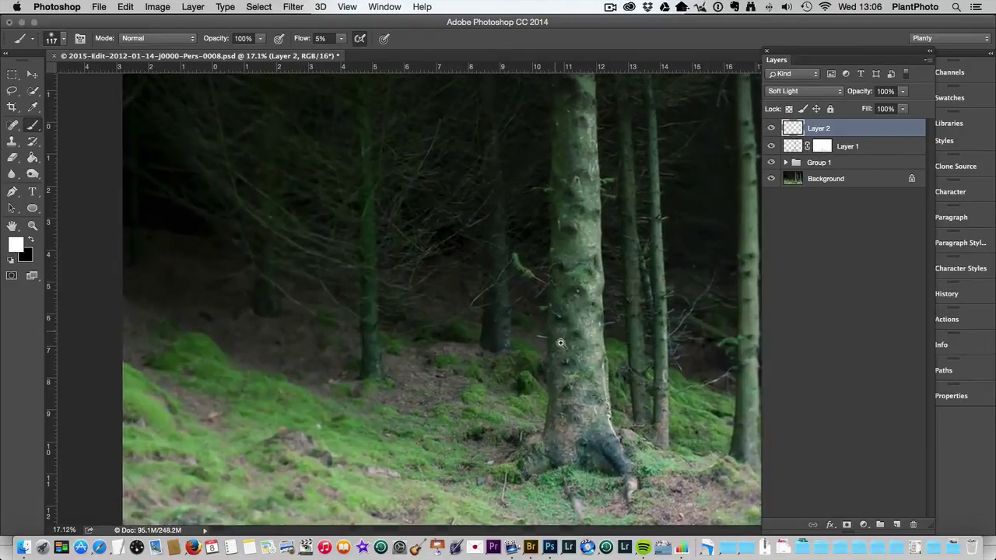
scroll(558, 340, "up", 2)
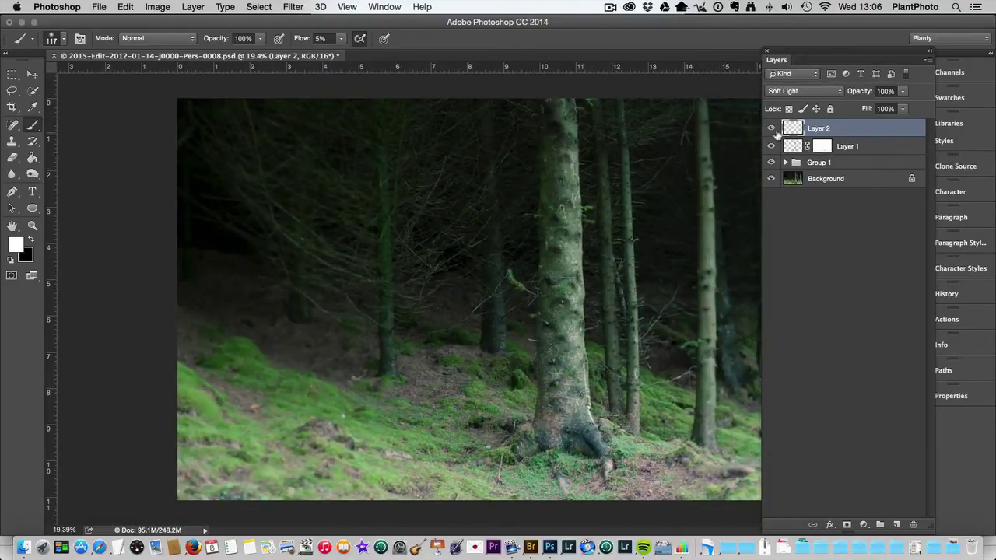
left_click(770, 129)
left_click(770, 128)
Add a layer mask to Layer 2 and hide and show it to check the trunk.
left_click(847, 525)
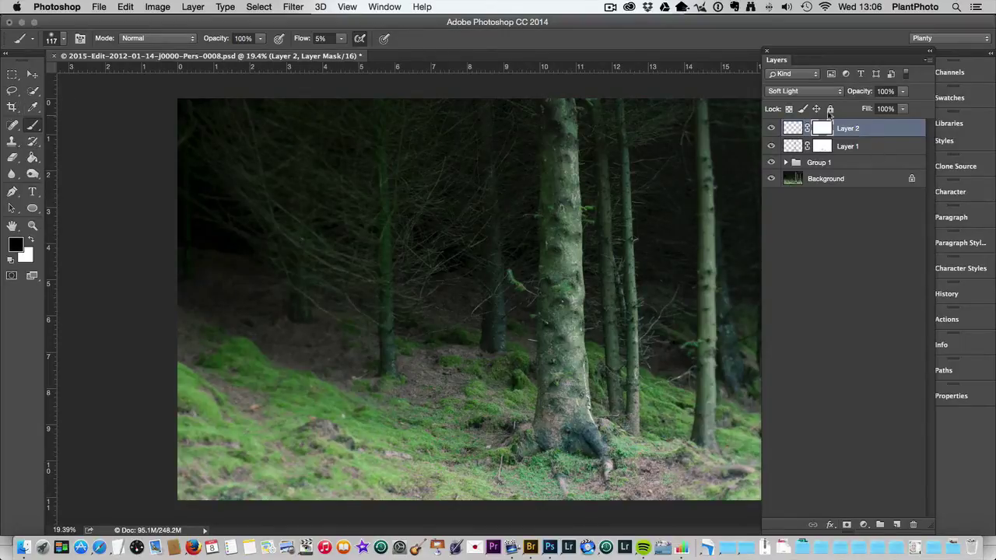
left_click(770, 129)
left_click(770, 129)
left_click(770, 129)
Zoom out to the whole image and toggle Layer 2 repeatedly to compare the lightened trunk.
key("super+space")
key("Escape")
scroll(560, 265, "down", 2)
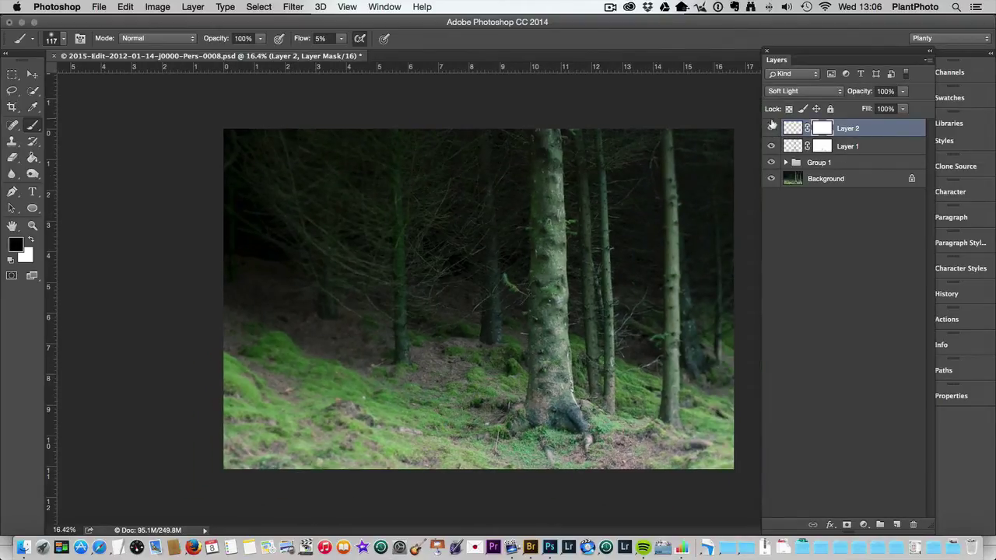
left_click(770, 129)
left_click(770, 129)
left_click(770, 129)
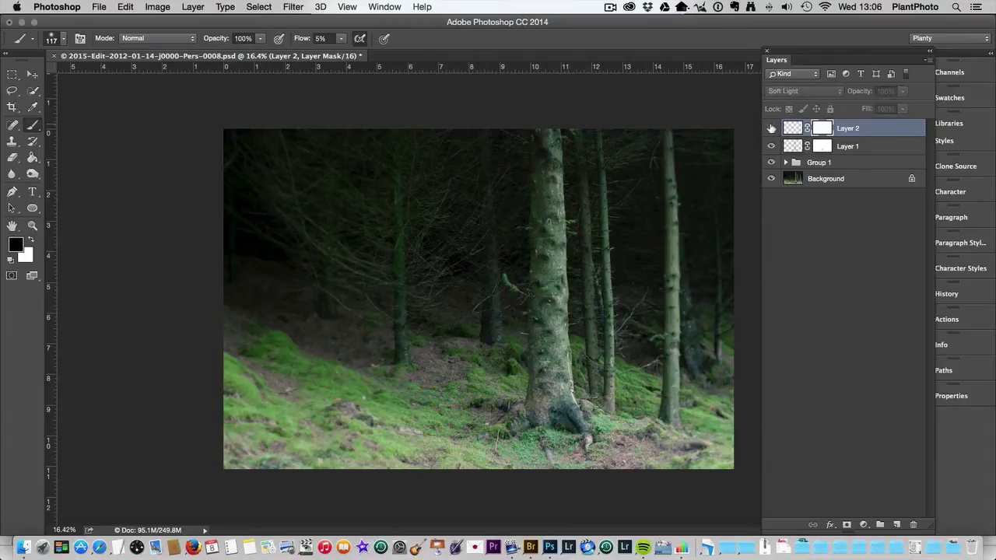
left_click(770, 129)
left_click(769, 129)
left_click(770, 129)
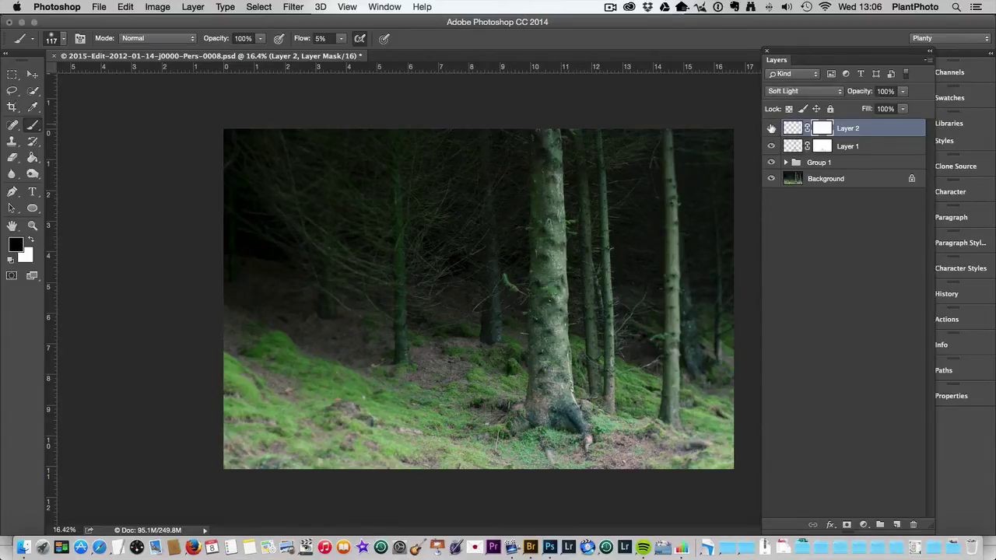
left_click(771, 129)
left_click(771, 129)
Group Layer 1 and Layer 2 into Group 2 and hide it briefly to check.
left_click(890, 148, "shift")
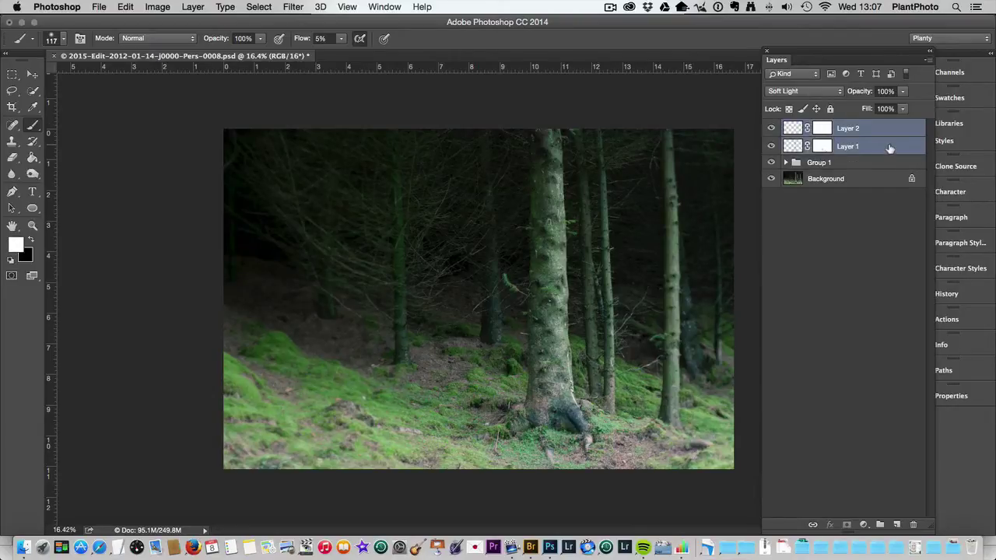
key("super+g")
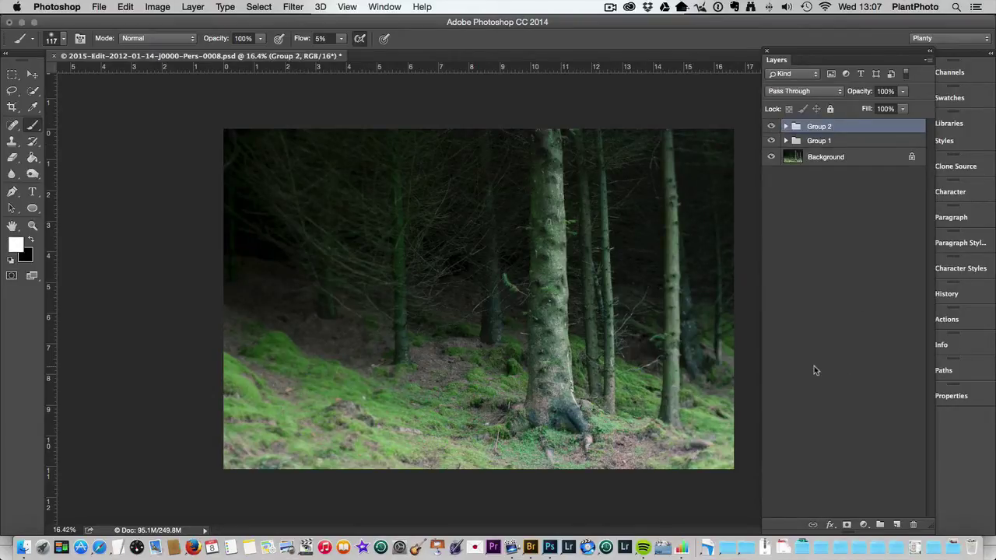
left_click(771, 127)
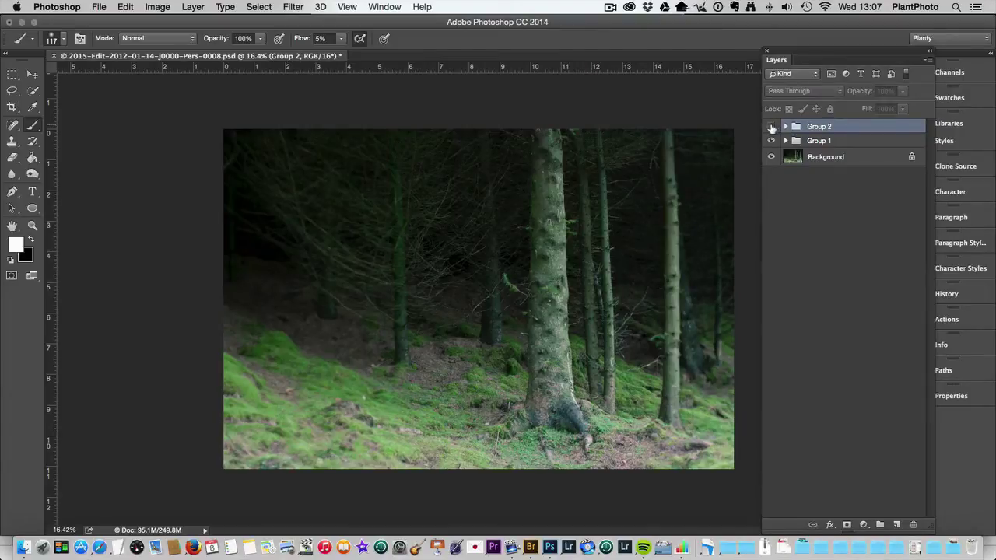
left_click(771, 126)
Toggle Group 2 on and off repeatedly to compare the photo with and without its edits.
left_click(770, 127)
left_click(771, 127)
left_click(771, 127)
left_click(771, 127)
left_click(771, 127)
left_click(771, 127)
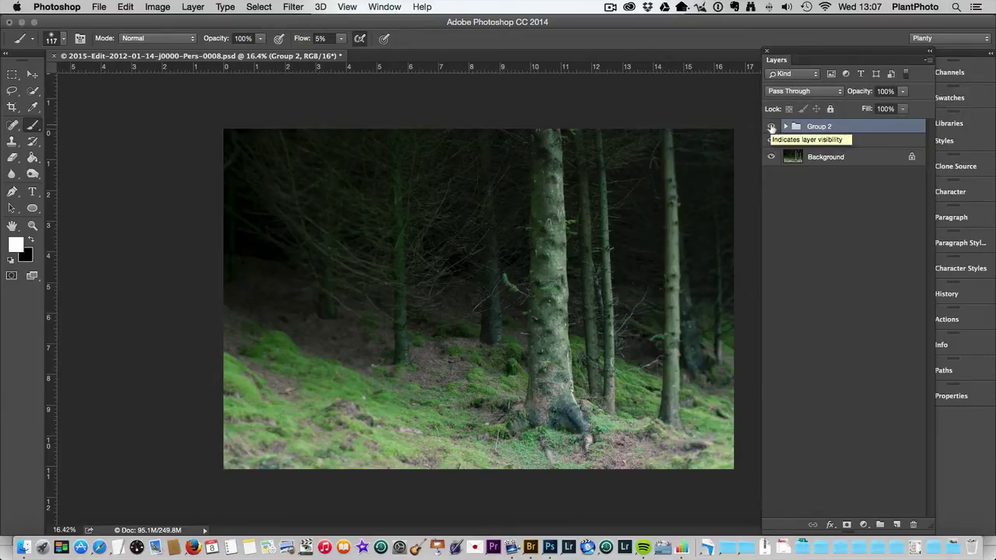
left_click(771, 127)
left_click(771, 127)
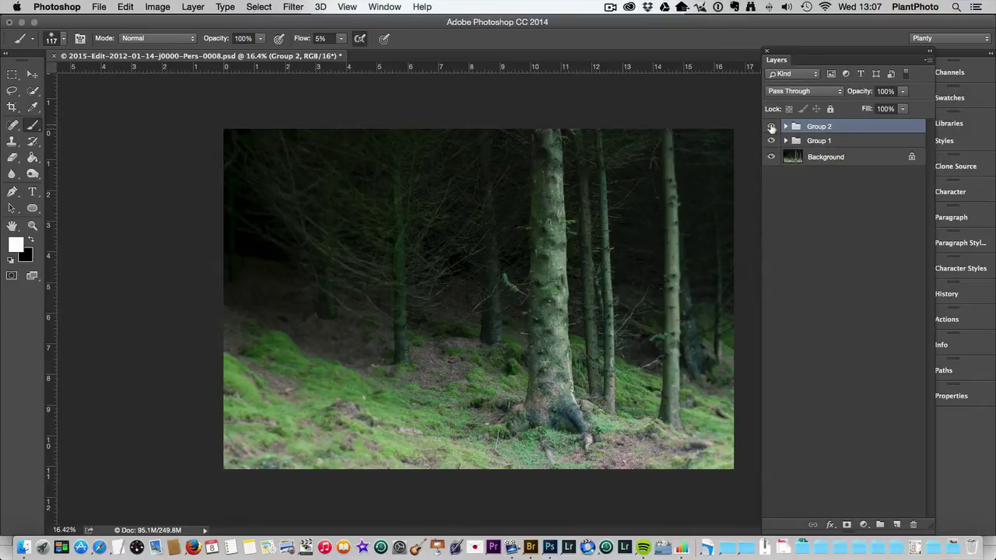
left_click(771, 127)
left_click(770, 127)
left_click(771, 127)
left_click(771, 126)
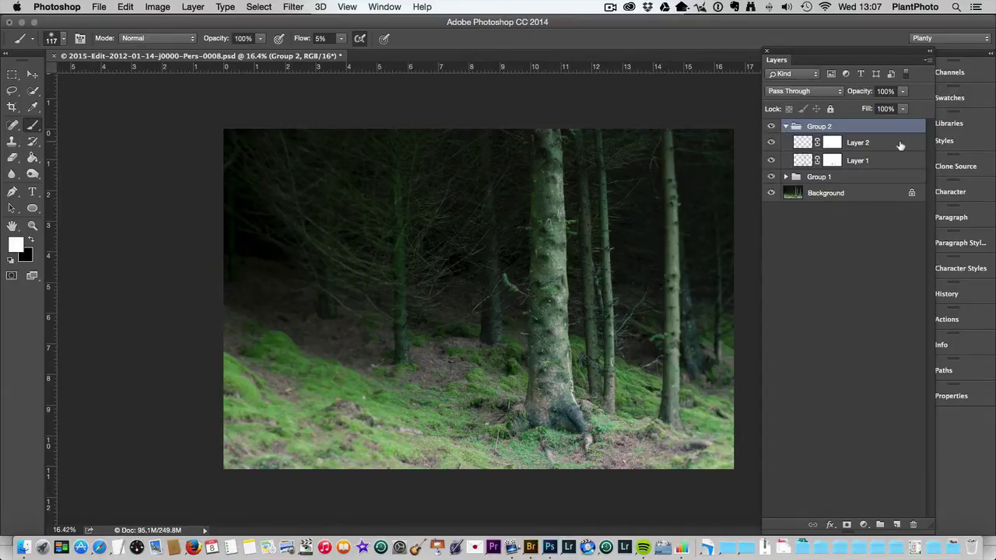
Add Layer 3 at the top of Group 2 with Soft Light blending.
left_click(900, 145)
left_click(896, 524)
left_click(896, 524)
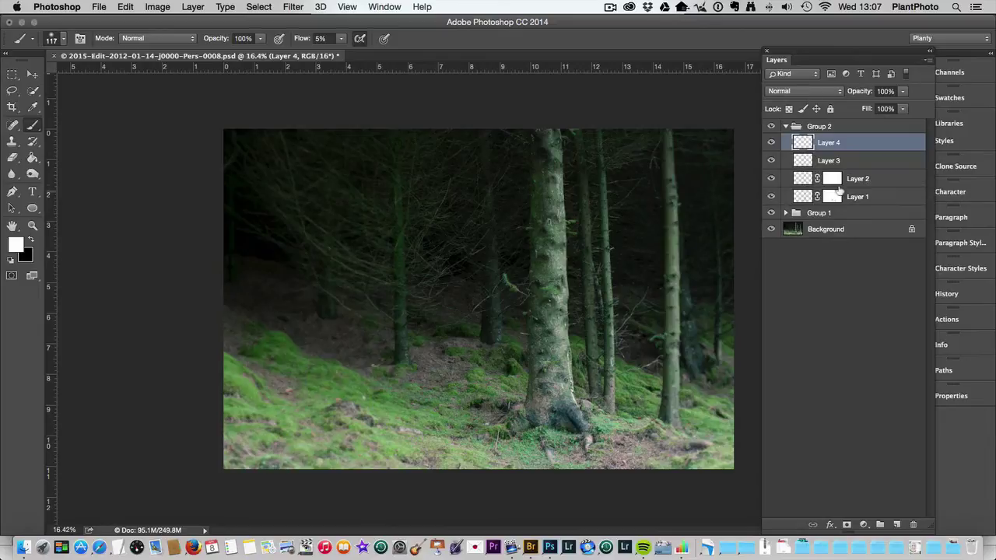
key("super+z")
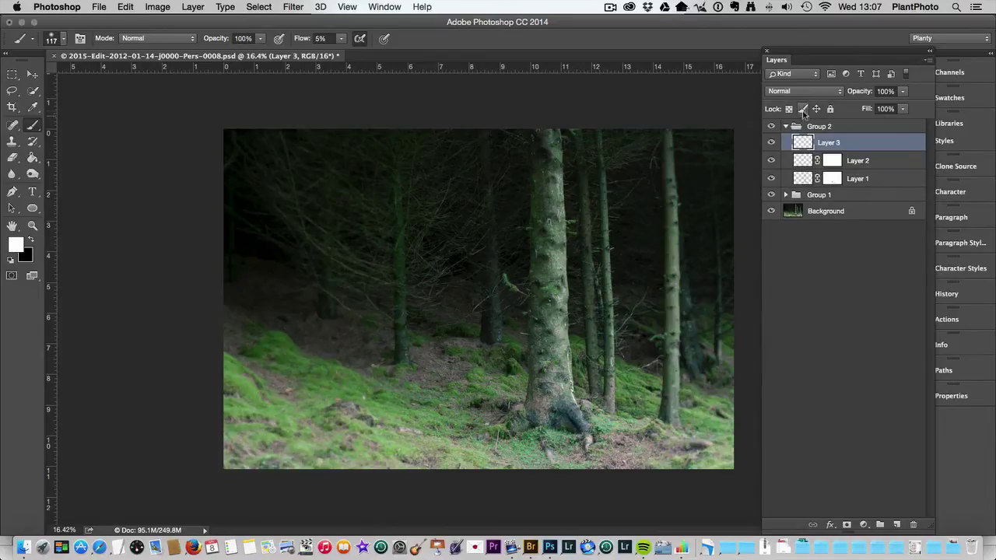
left_click(804, 91)
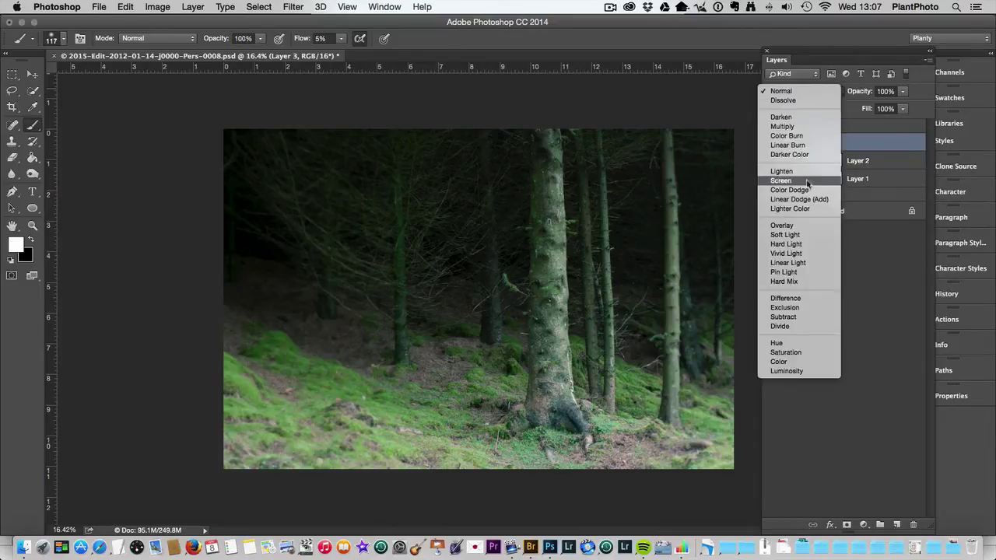
left_click(793, 234)
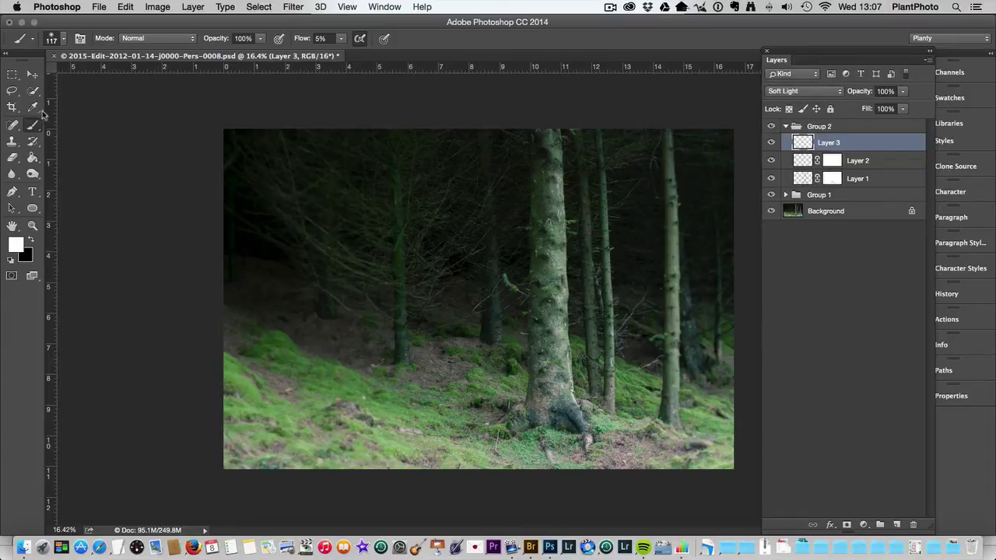
Switch to black, enlarge the brush to about 843 px, and darken the left grass edge.
left_click(29, 241)
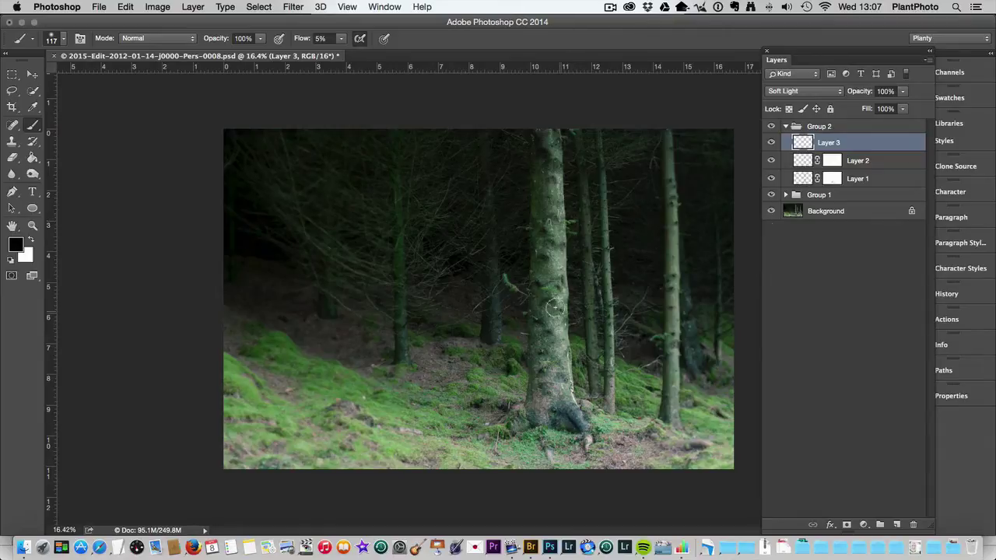
left_click_drag(554, 307, 591, 301)
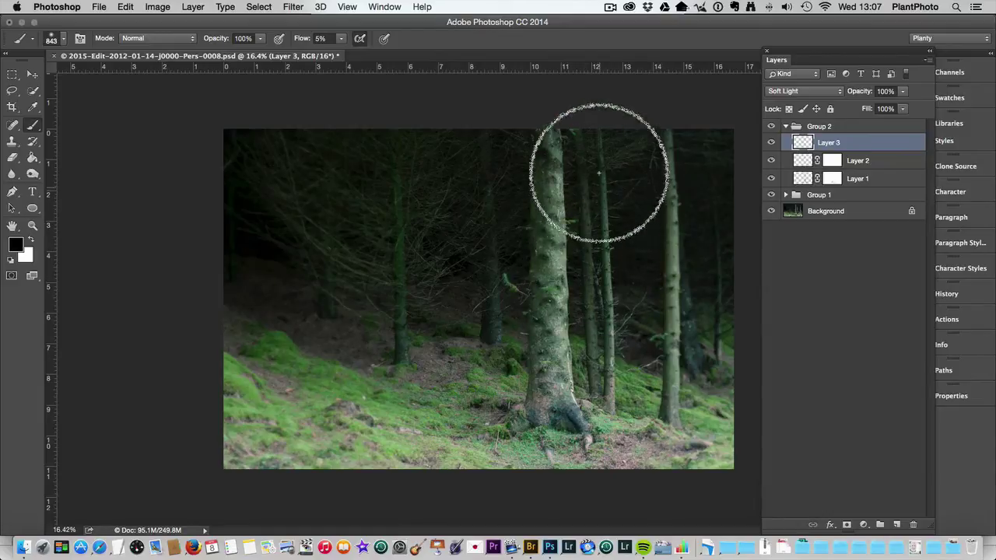
mouse_move(591, 264)
left_mouse_down()
mouse_move(567, 255)
mouse_move(586, 265)
left_mouse_up()
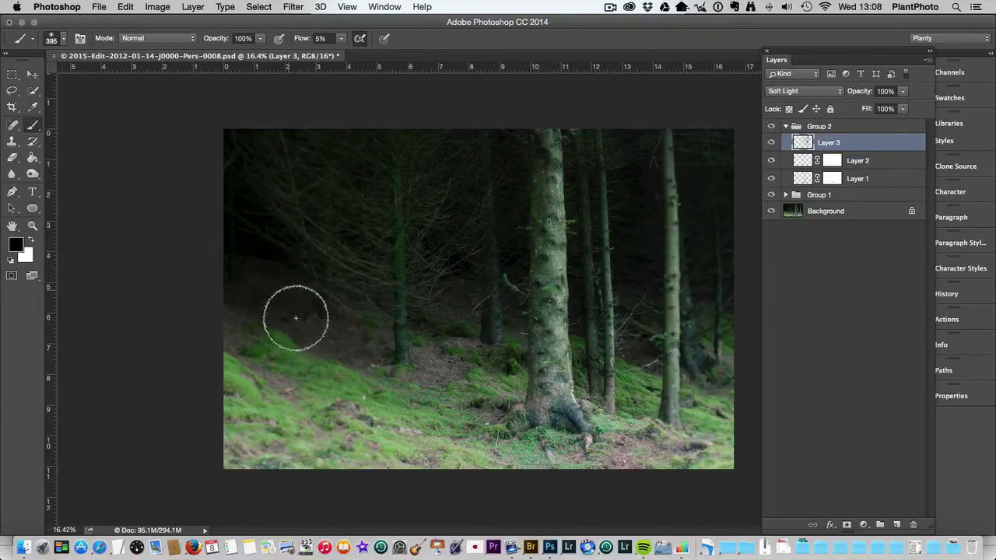
mouse_move(296, 318)
left_mouse_down()
mouse_move(271, 329)
mouse_move(256, 355)
mouse_move(334, 382)
mouse_move(275, 371)
left_mouse_up()
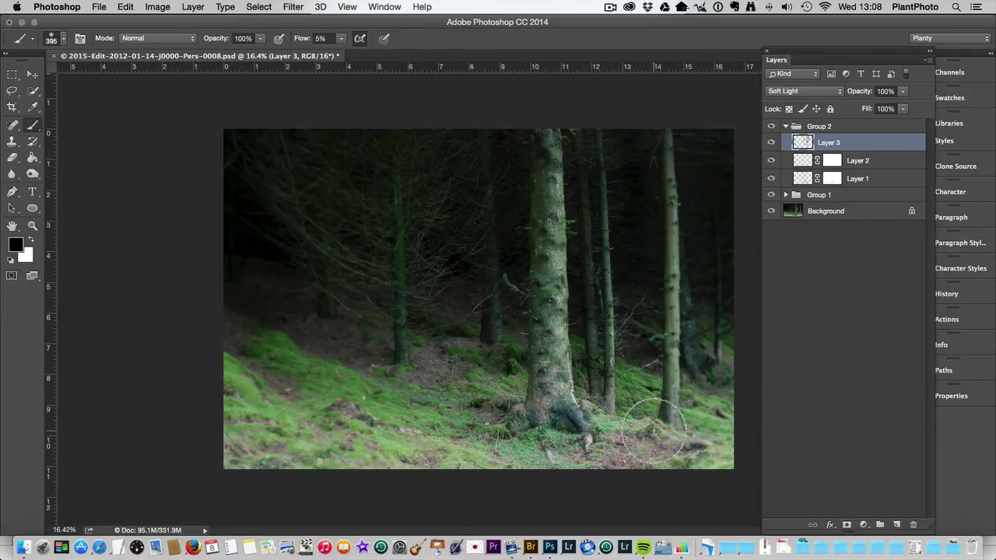
Check Layer 1's effect, then rename Layer 1 to Darken.
left_click(771, 178)
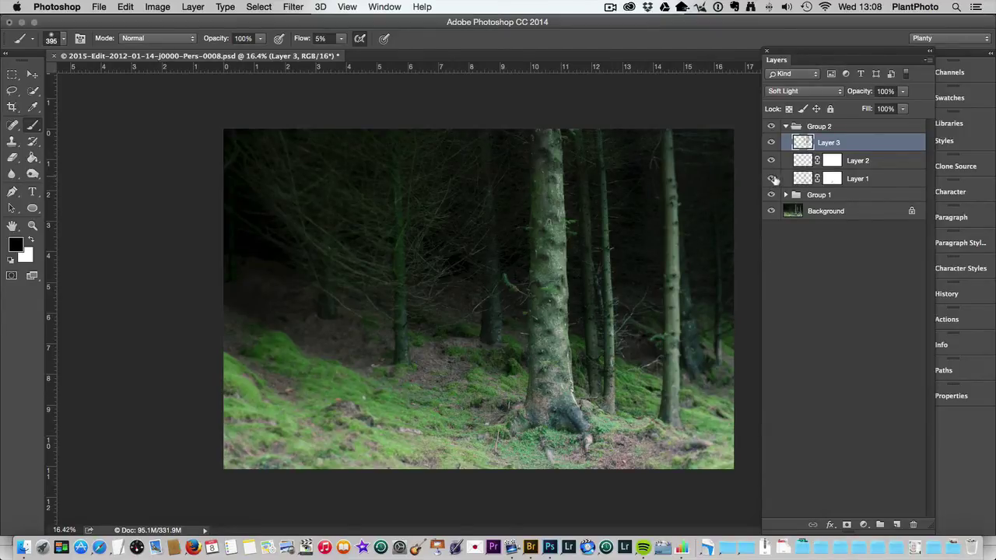
left_click(860, 181)
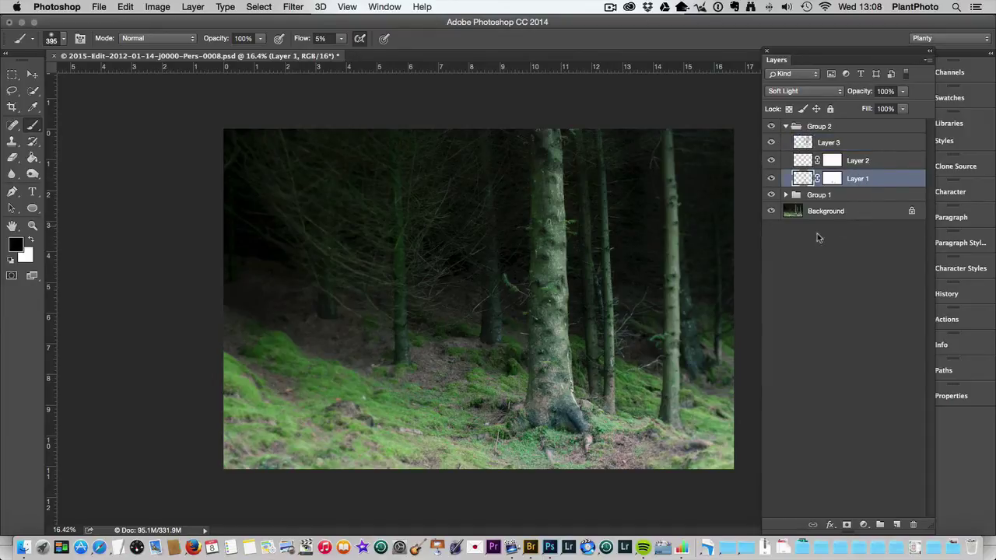
double_click(856, 180)
type("Darken")
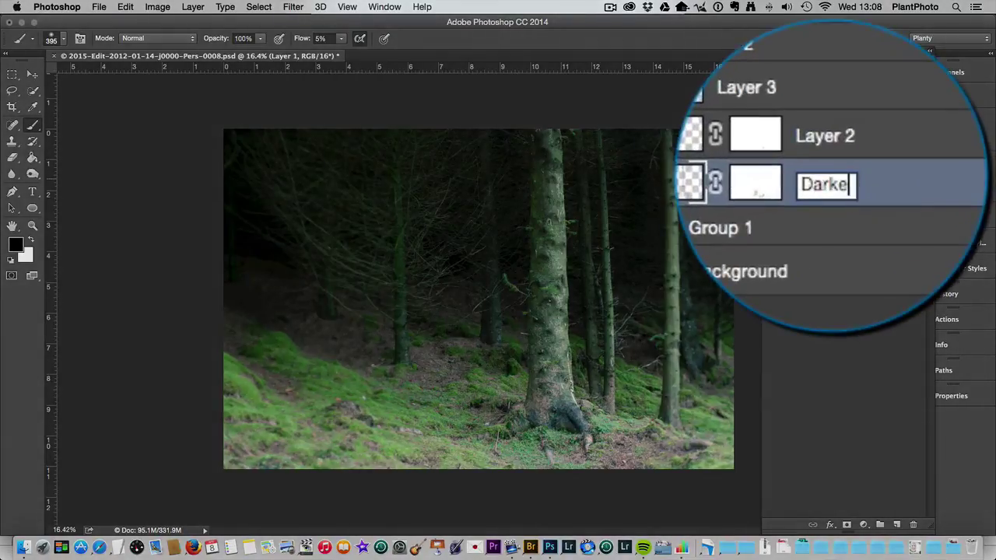
Rename Layer 2 to Lighten and Layer 3 to Darken Bgrnd.
double_click(830, 177)
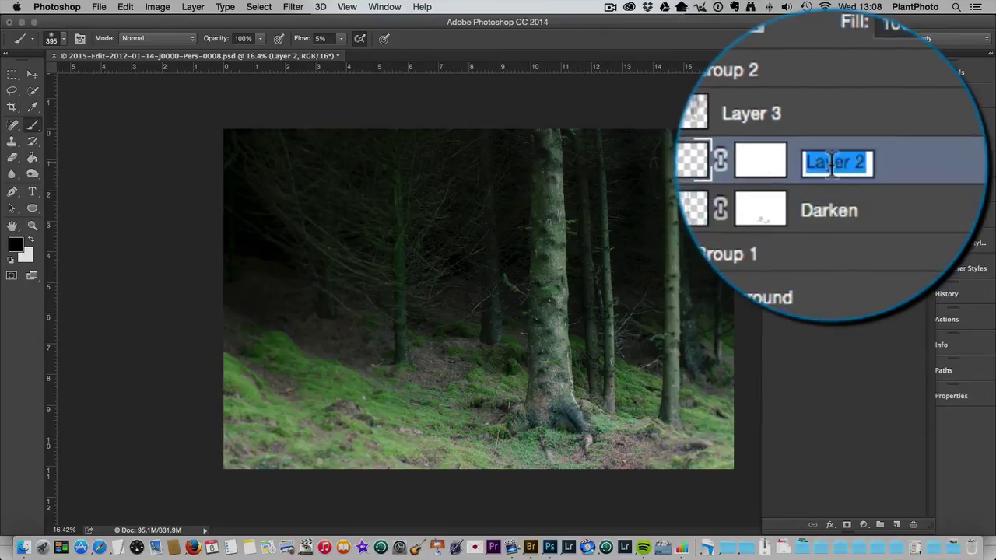
type("Ligh")
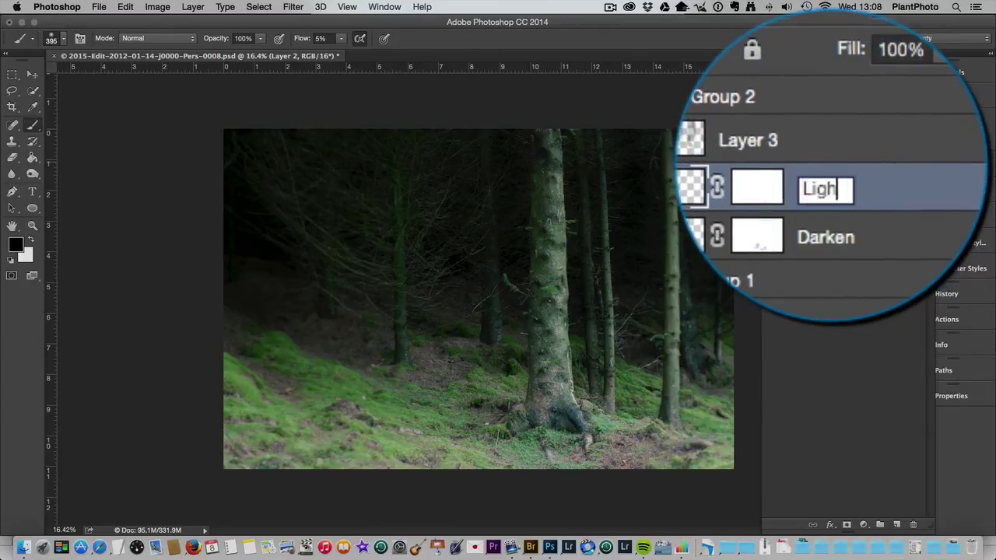
type("ten")
key("Return")
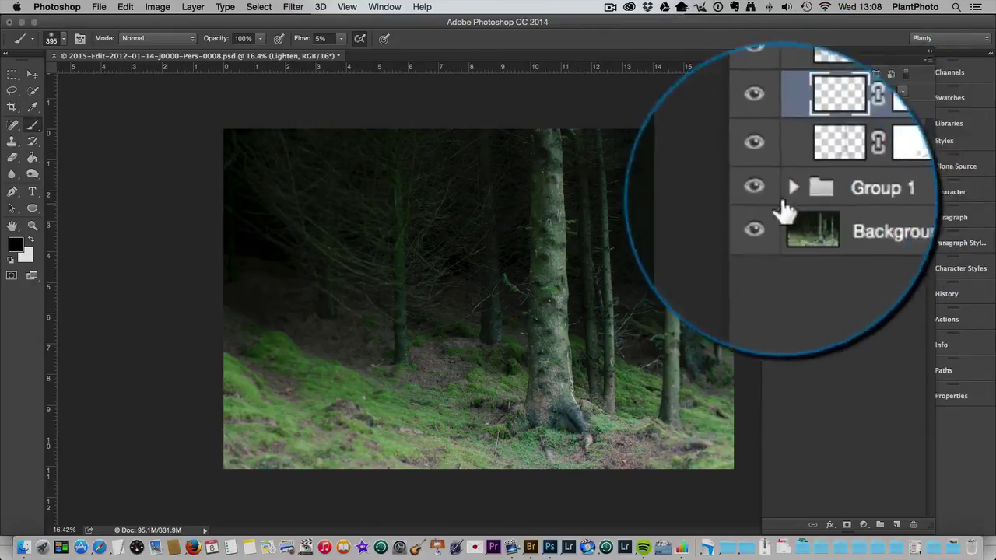
double_click(831, 177)
type("D")
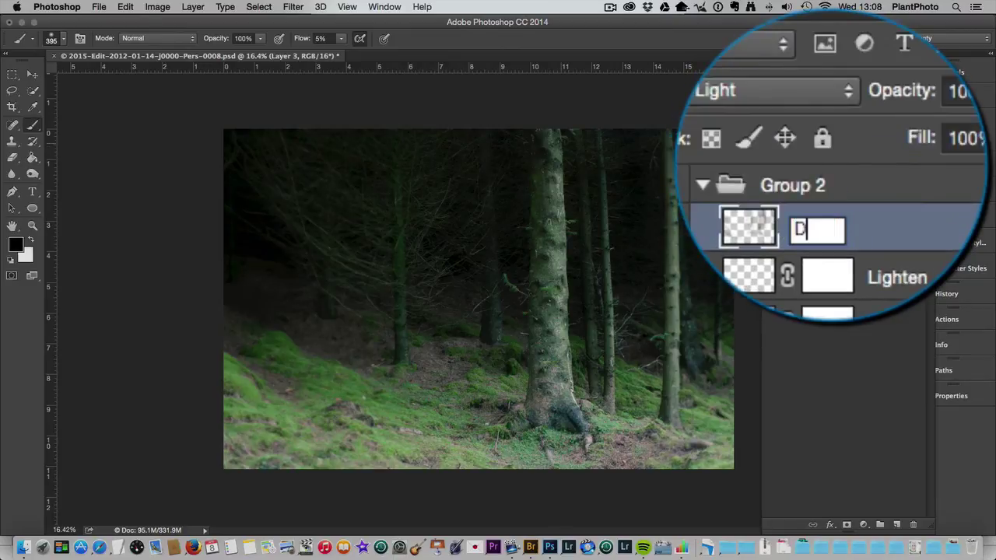
type("arken G")
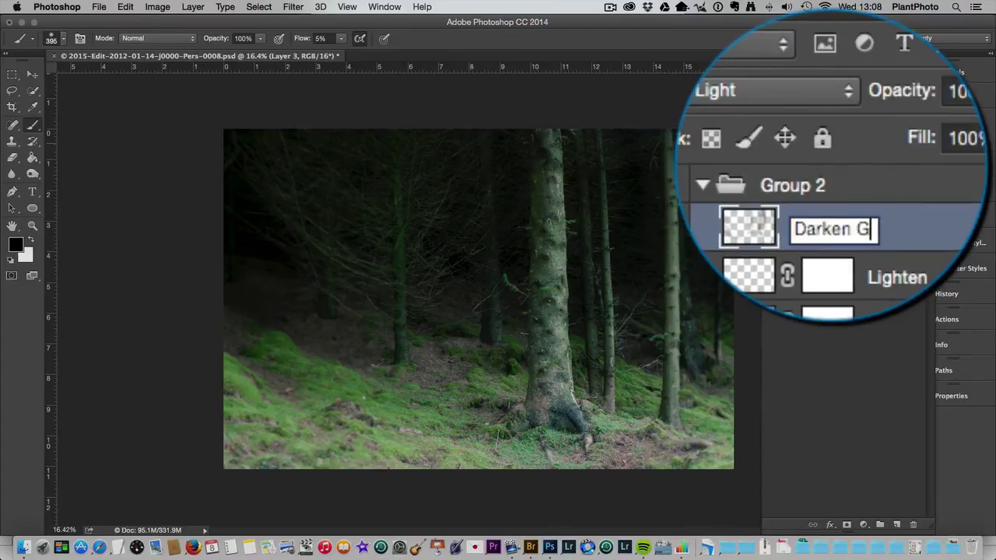
key("BackSpace")
type("Bgr")
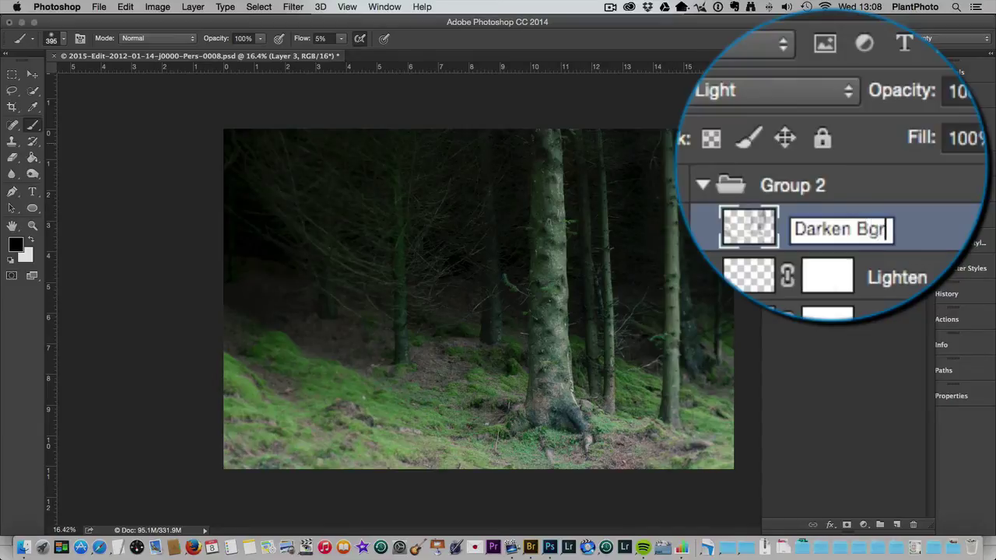
type("nd")
key("Return")
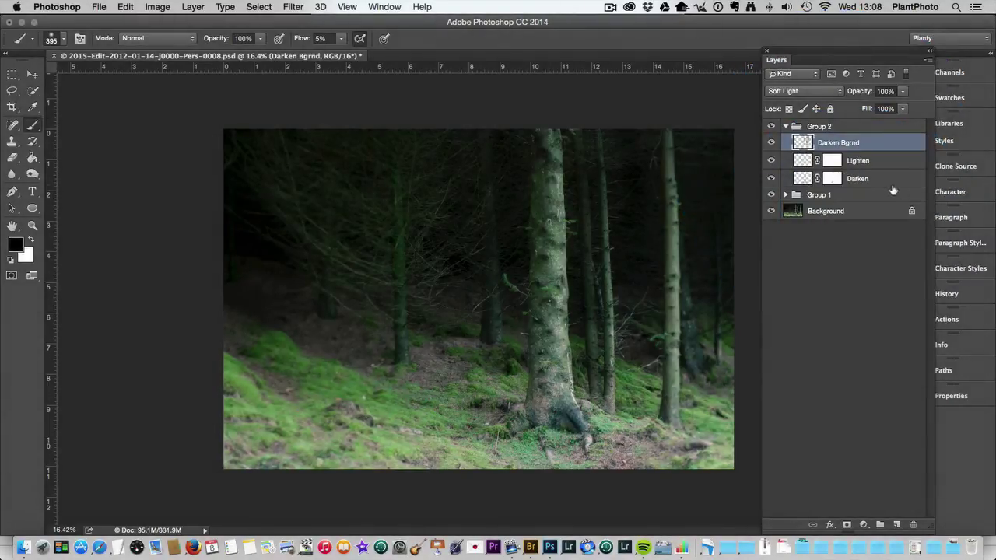
Link Darken Bgrnd, Lighten, Darken, Group 1 and Background together.
left_click(876, 211, "shift")
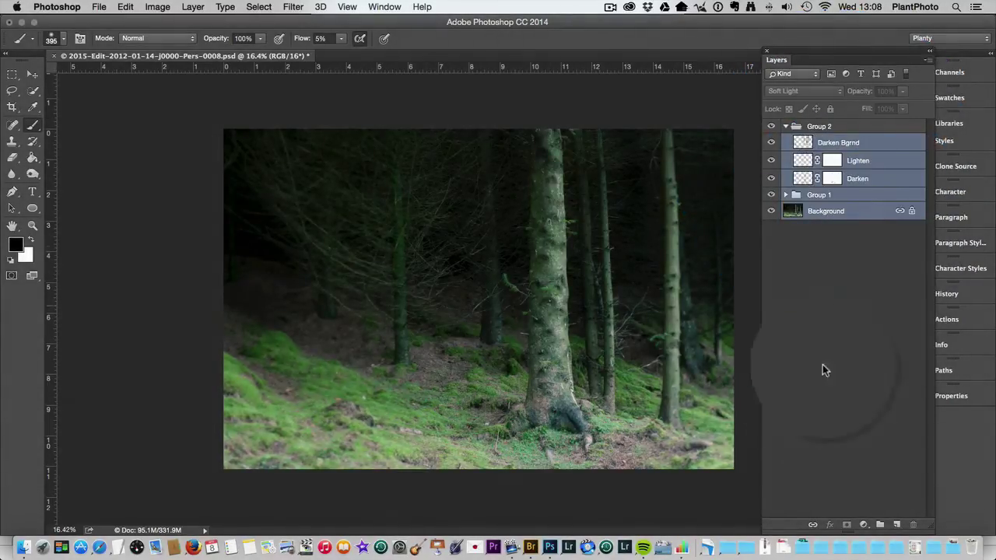
left_click(812, 524)
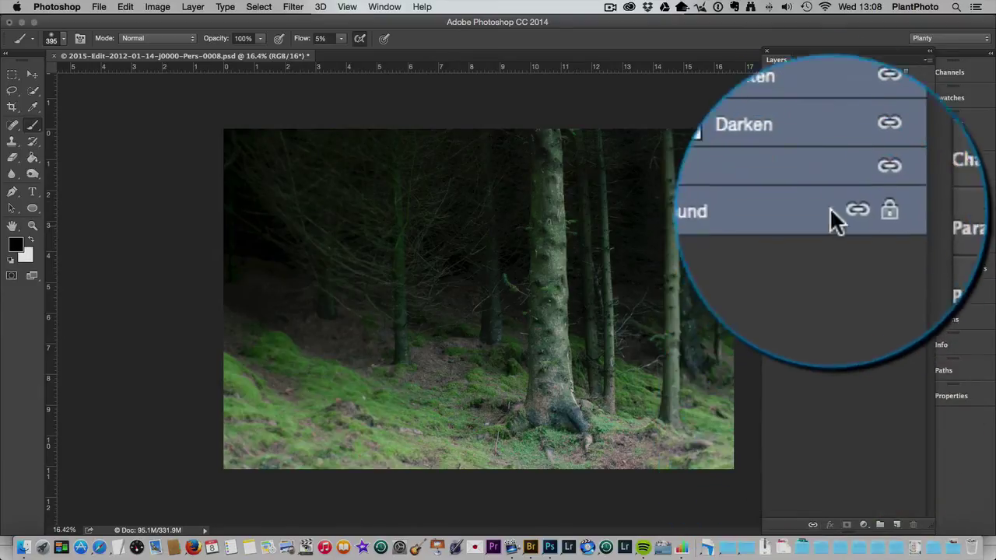
left_click(863, 179)
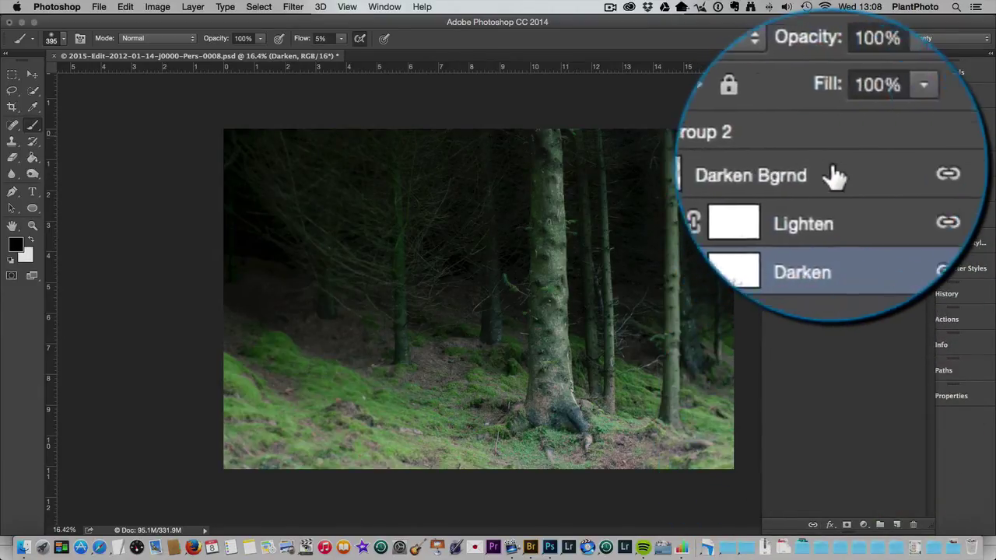
Collapse Group 2 and toggle its visibility to compare the photo with and without its edits.
left_click(786, 127)
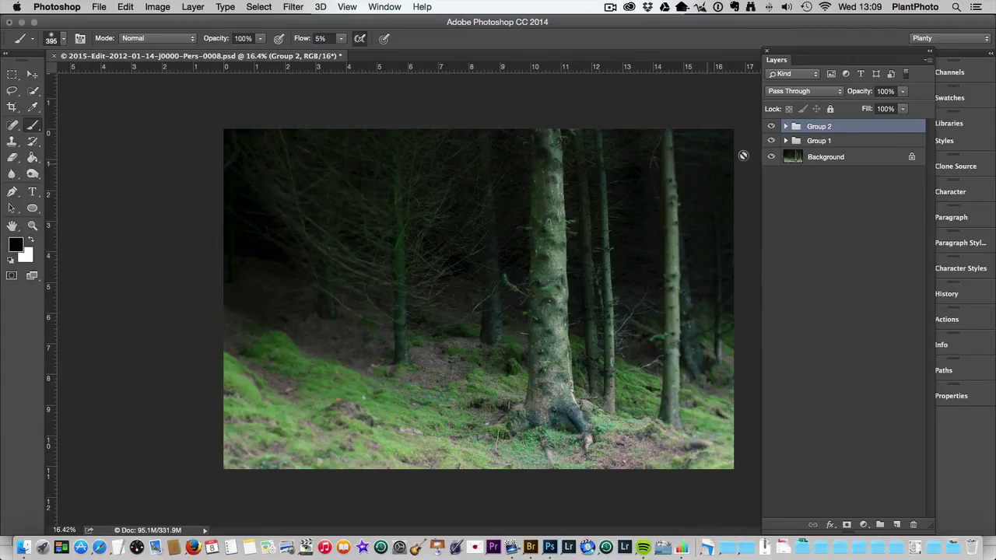
left_click(770, 127)
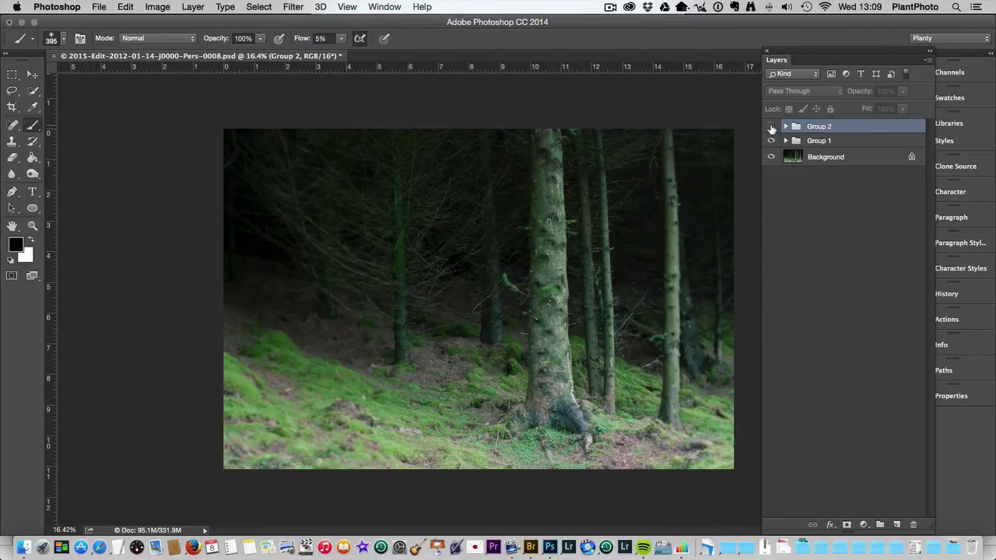
left_click(771, 127)
left_click(771, 126)
left_click(771, 127)
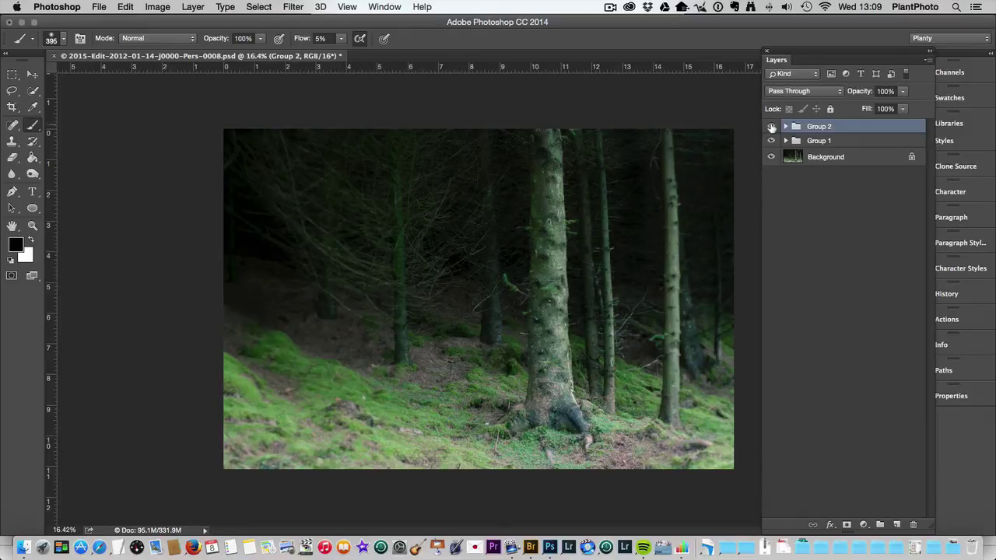
left_click(771, 127)
left_click(771, 126)
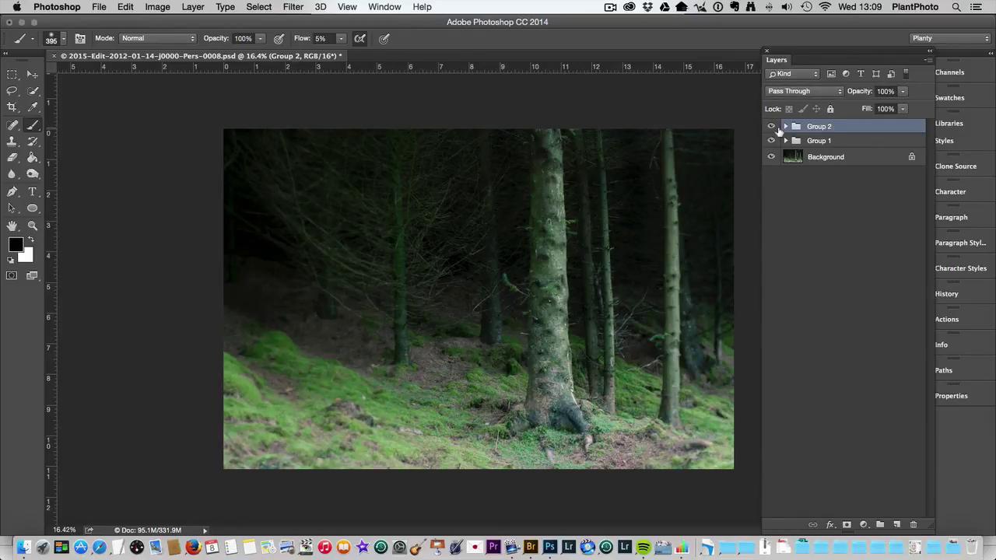